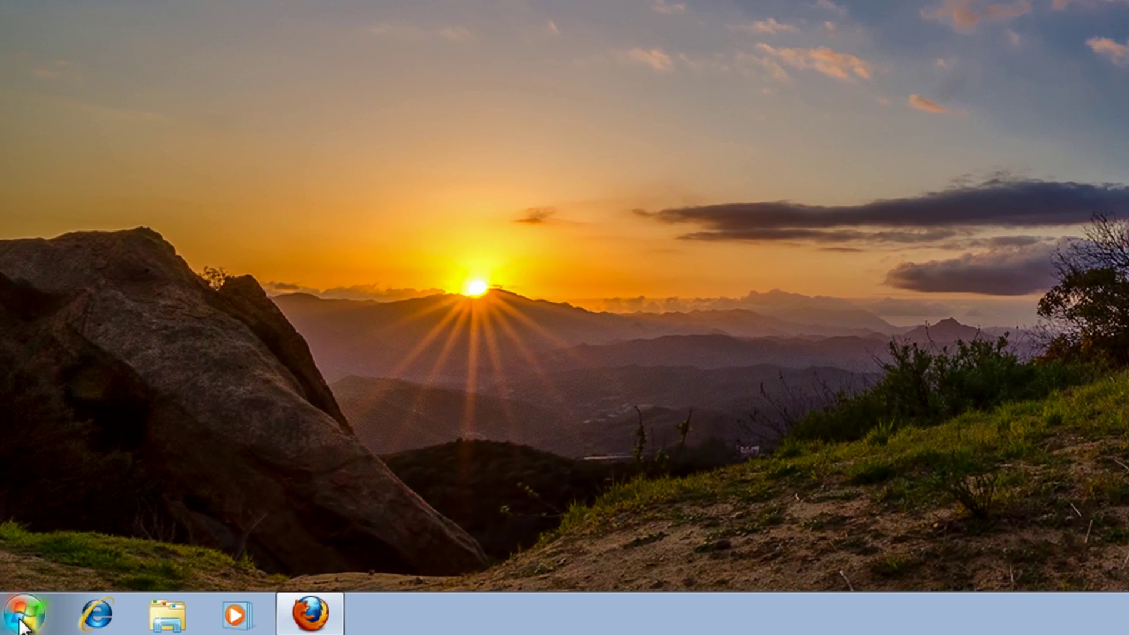
# Find the Java(TM) 6 Update 26 entry in Control Panel's installed programs list
pyautogui.click(23, 625)
pyautogui.click(353, 386)
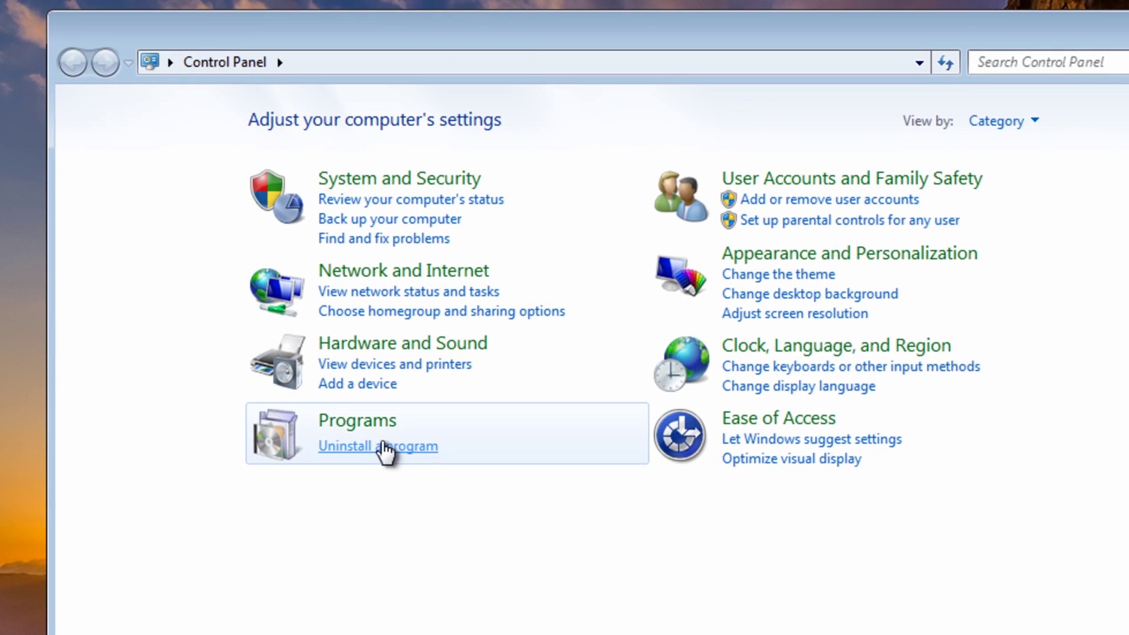
pyautogui.click(383, 447)
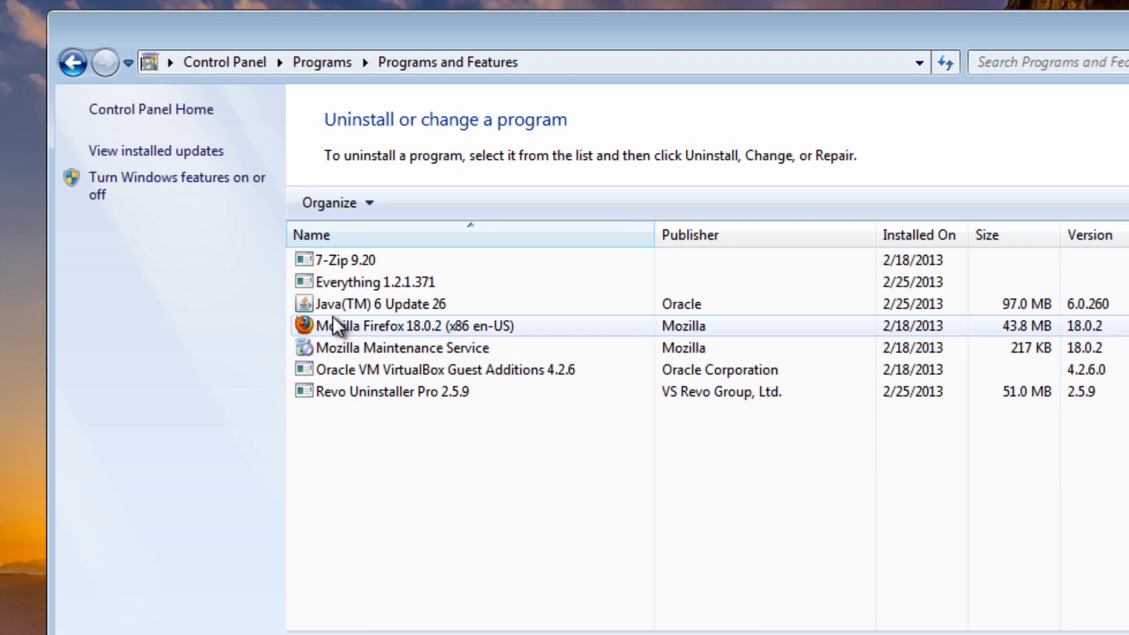
pyautogui.click(334, 311)
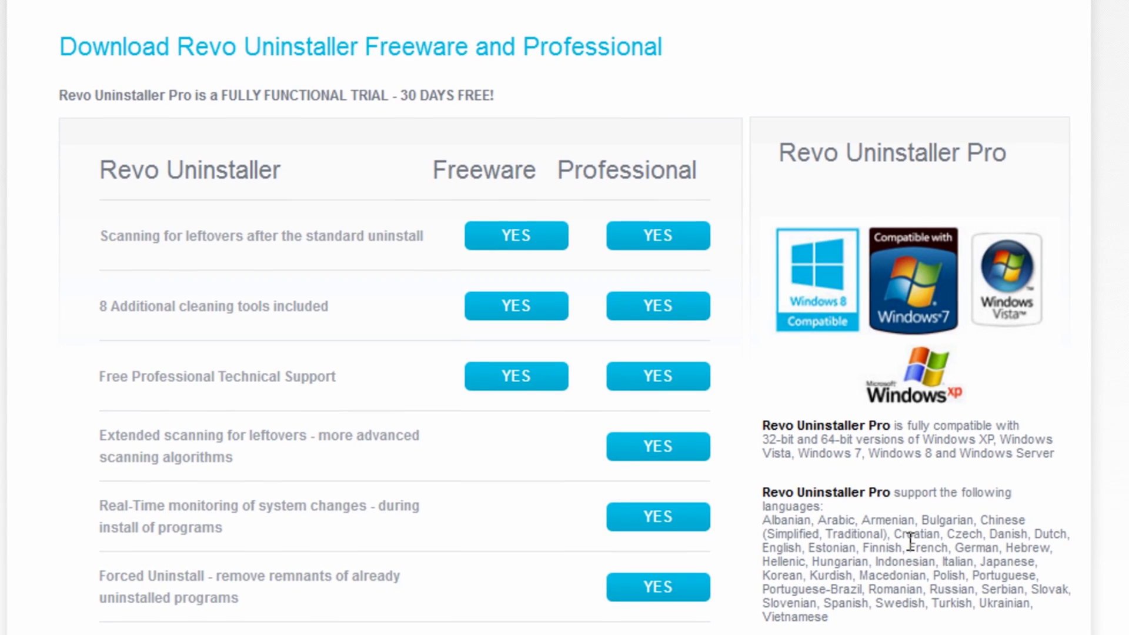
pyautogui.scroll(2, 906, 542)
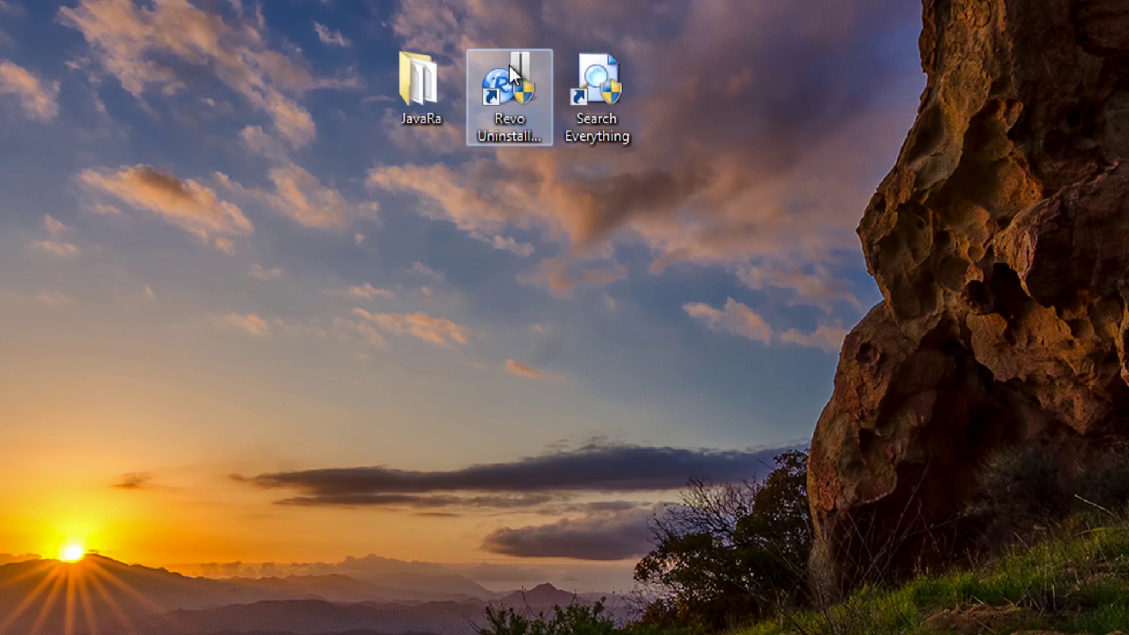
# Launch Revo Uninstaller Pro as administrator and start uninstalling Java(TM) 6 Update 26
pyautogui.rightClick(513, 62)
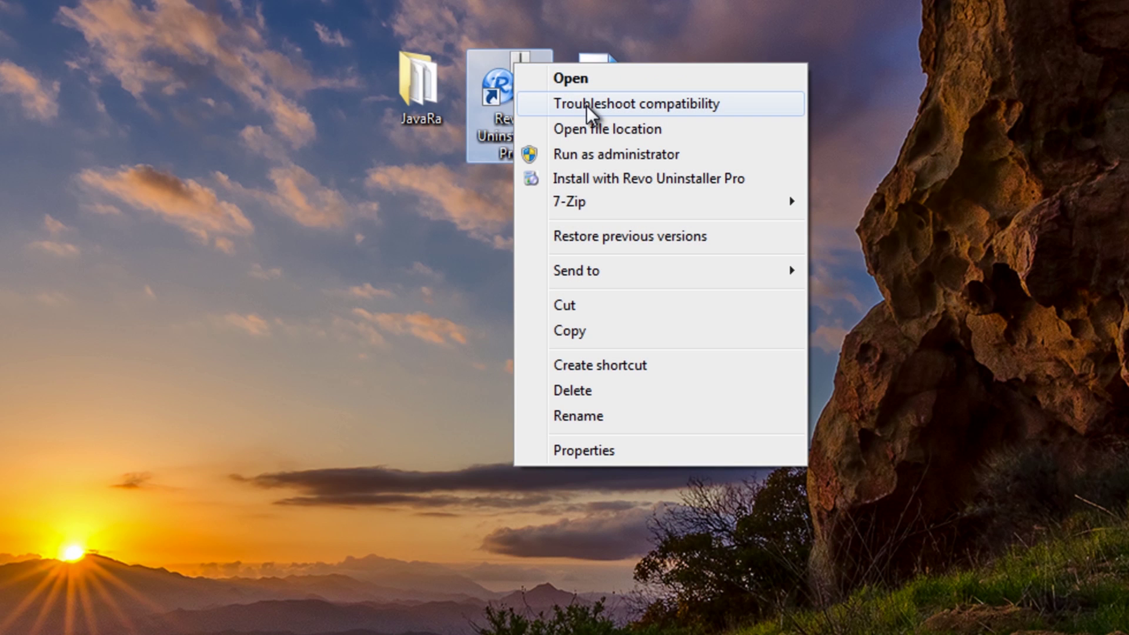
pyautogui.click(594, 154)
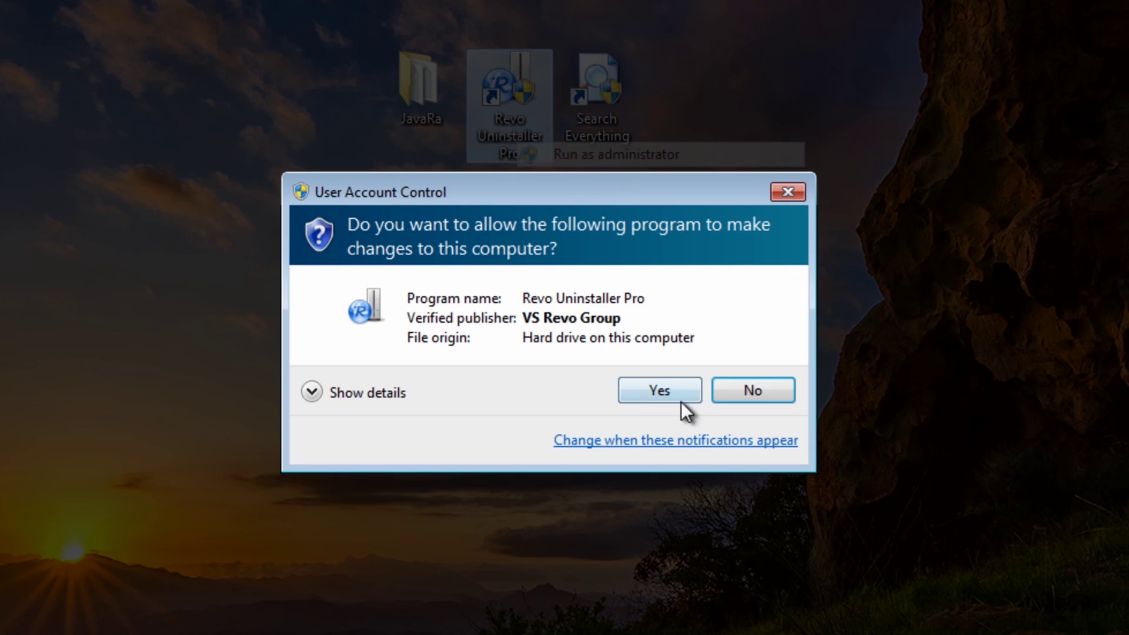
pyautogui.click(656, 391)
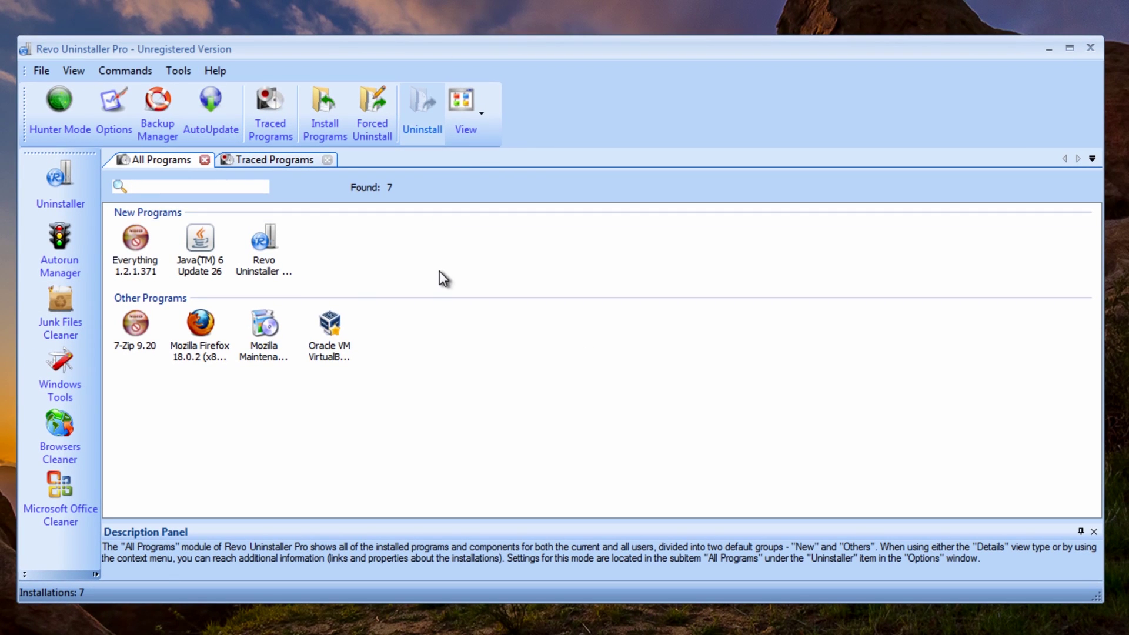
pyautogui.click(192, 246)
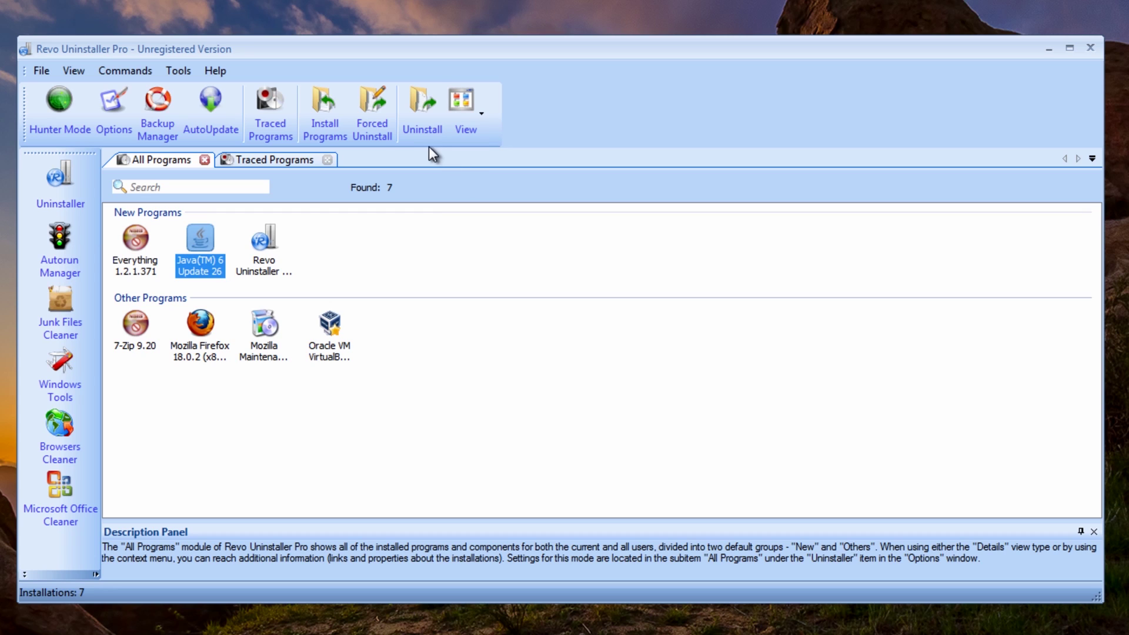
pyautogui.click(421, 117)
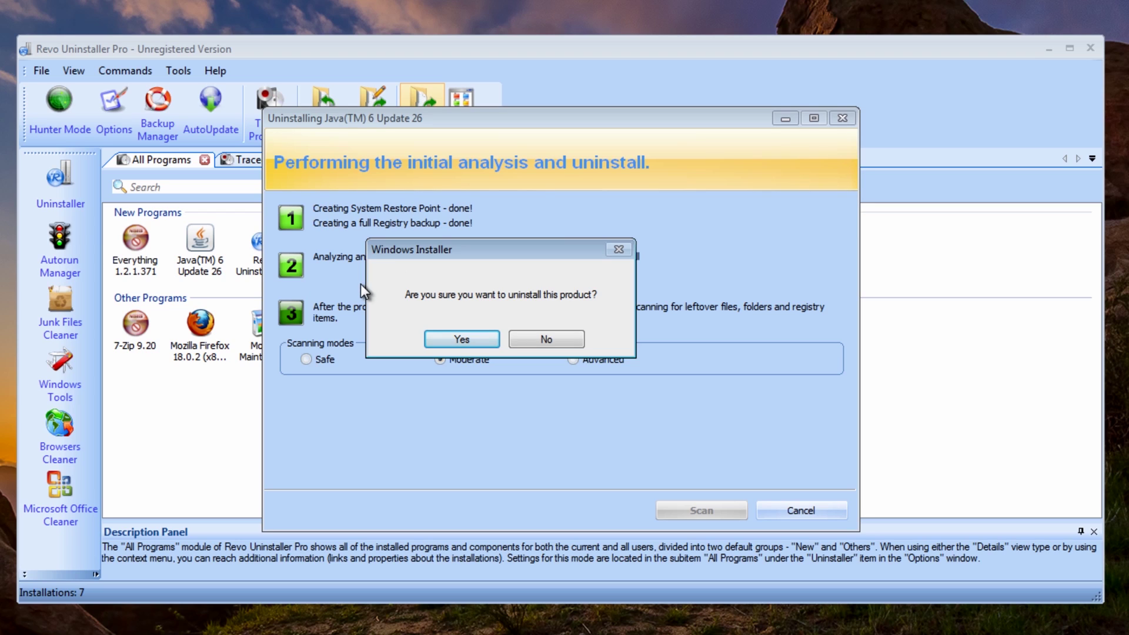
# Confirm Java's uninstall, then run an Advanced leftover scan that finds 3 keys and 4 values
pyautogui.click(456, 339)
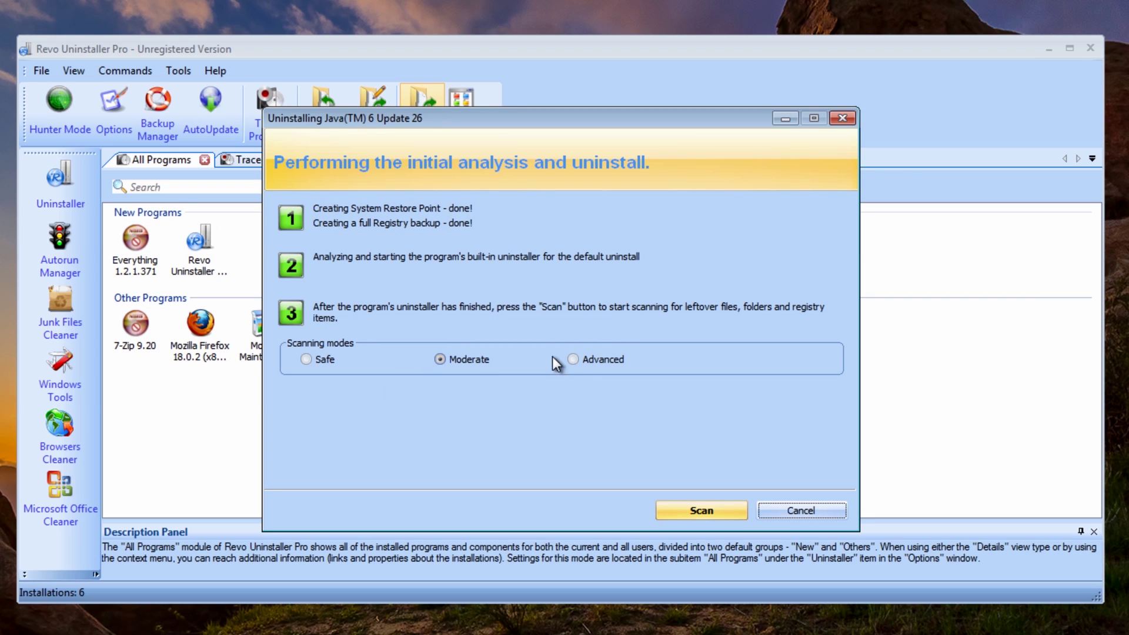
pyautogui.click(571, 359)
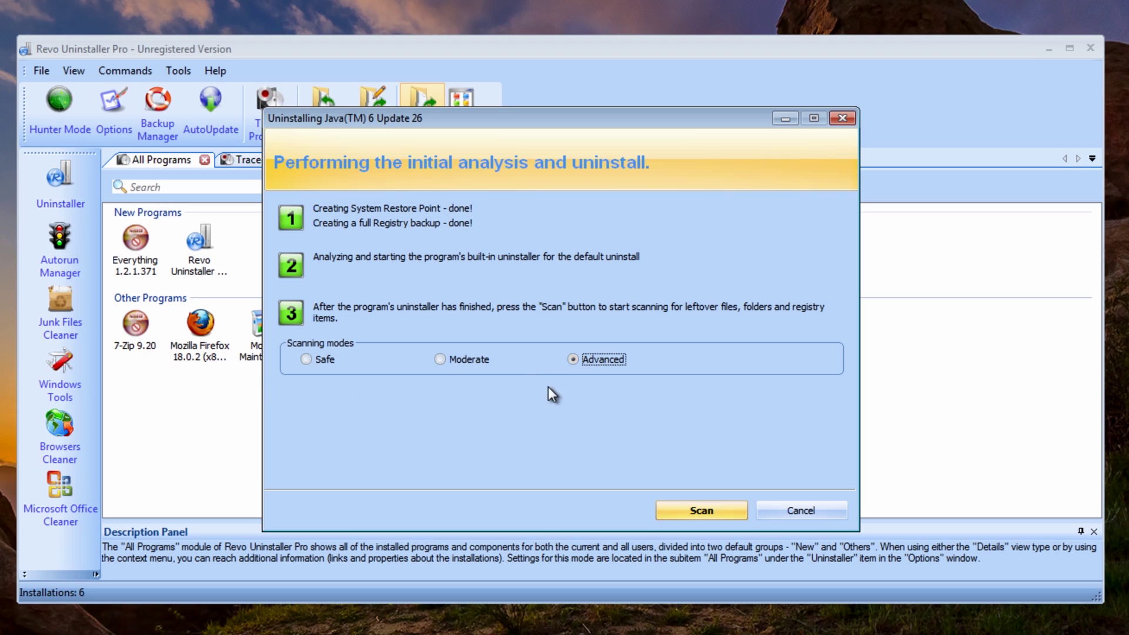
pyautogui.click(701, 509)
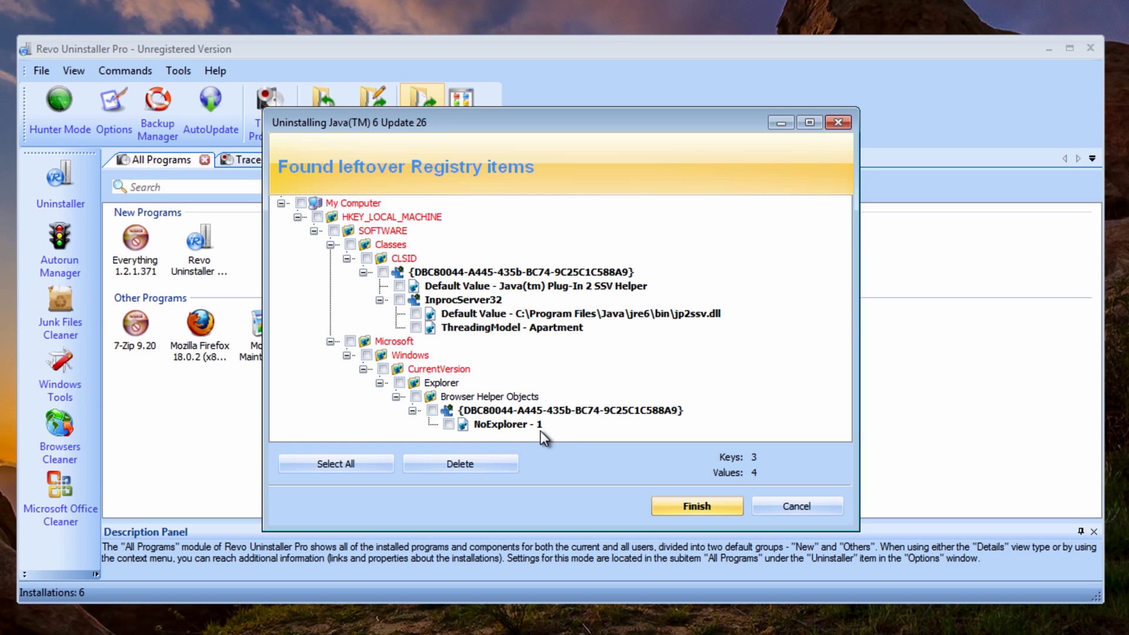
# Check all leftover Java registry items under My Computer, delete them, and close Revo Uninstaller
pyautogui.click(300, 203)
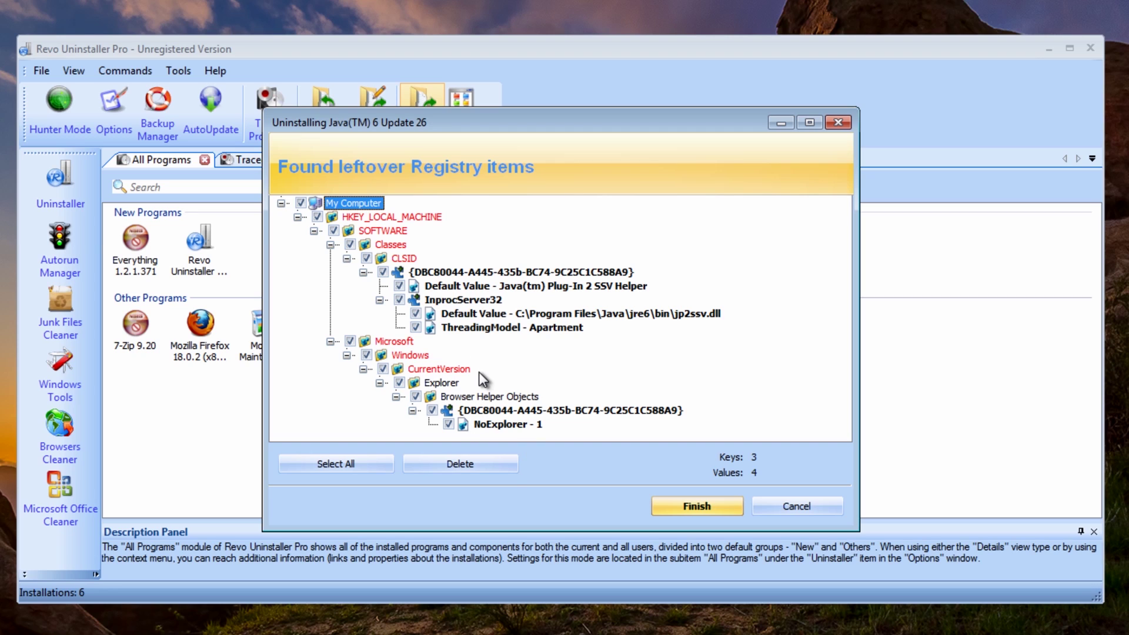
pyautogui.click(499, 463)
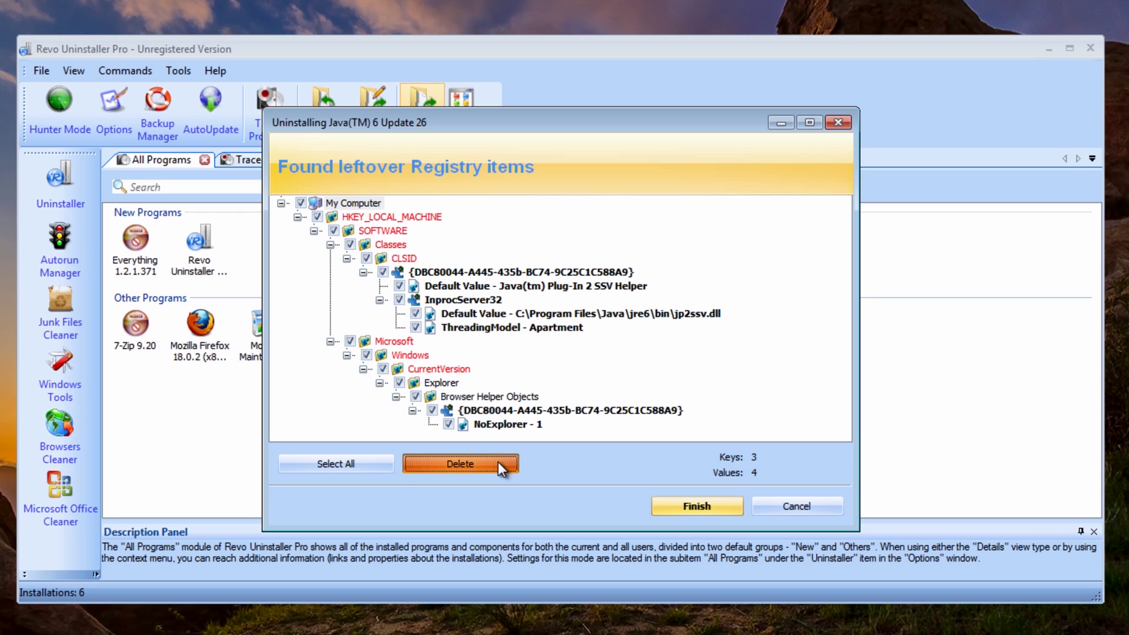
pyautogui.click(609, 369)
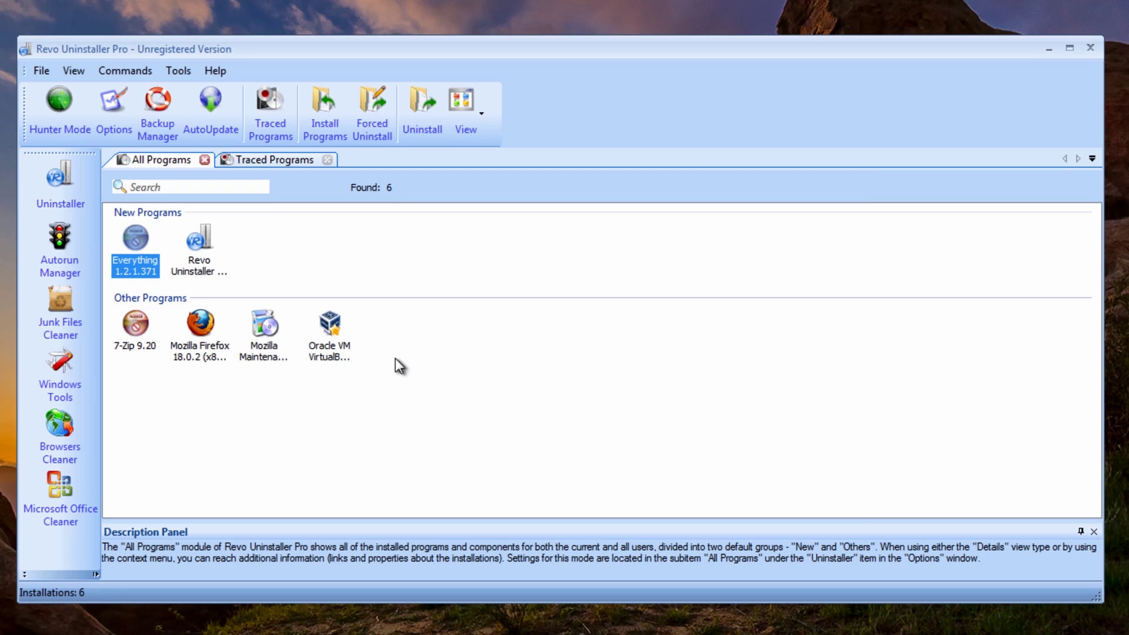
pyautogui.click(1089, 48)
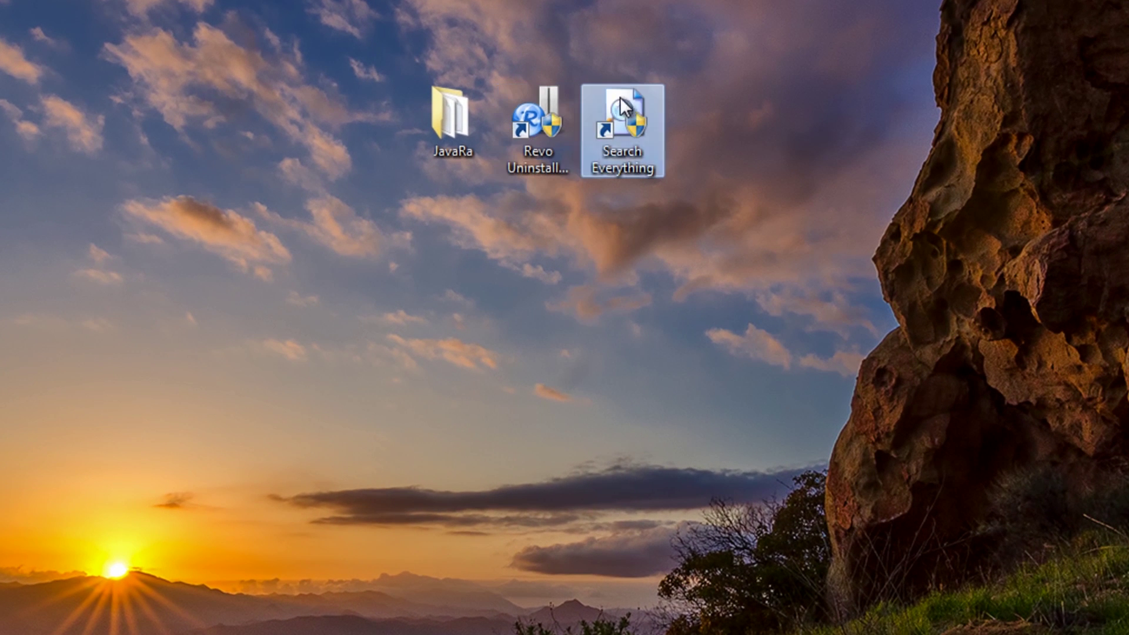
# Move the Search Everything shortcut lower on the desktop and launch Everything as administrator
pyautogui.moveTo(620, 97); pyautogui.dragTo(452, 319)
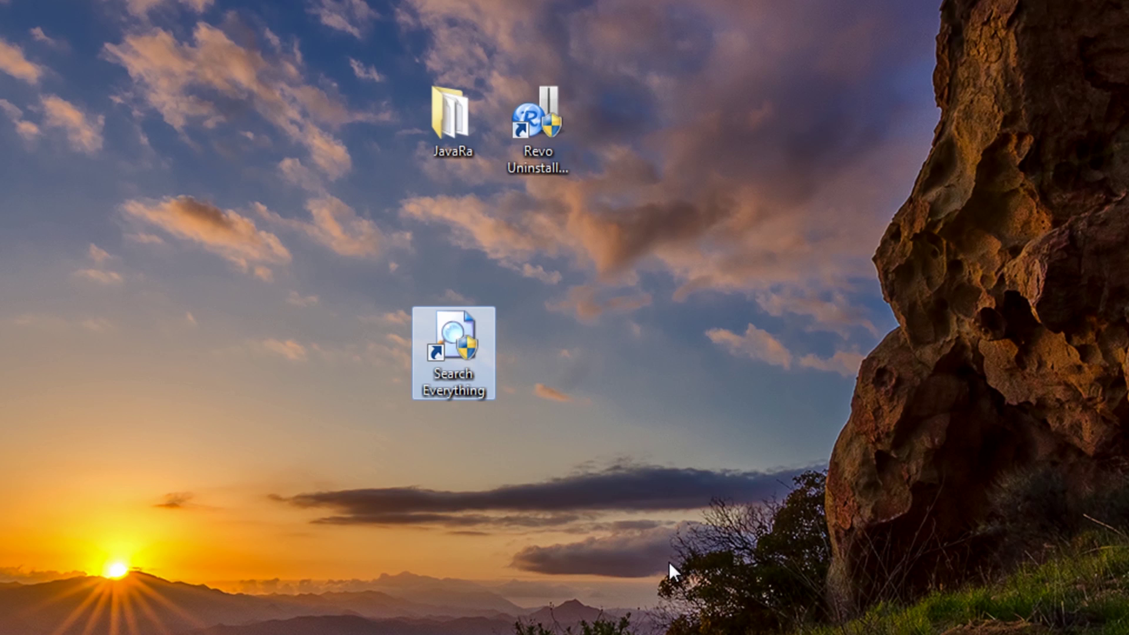
pyautogui.click(380, 312)
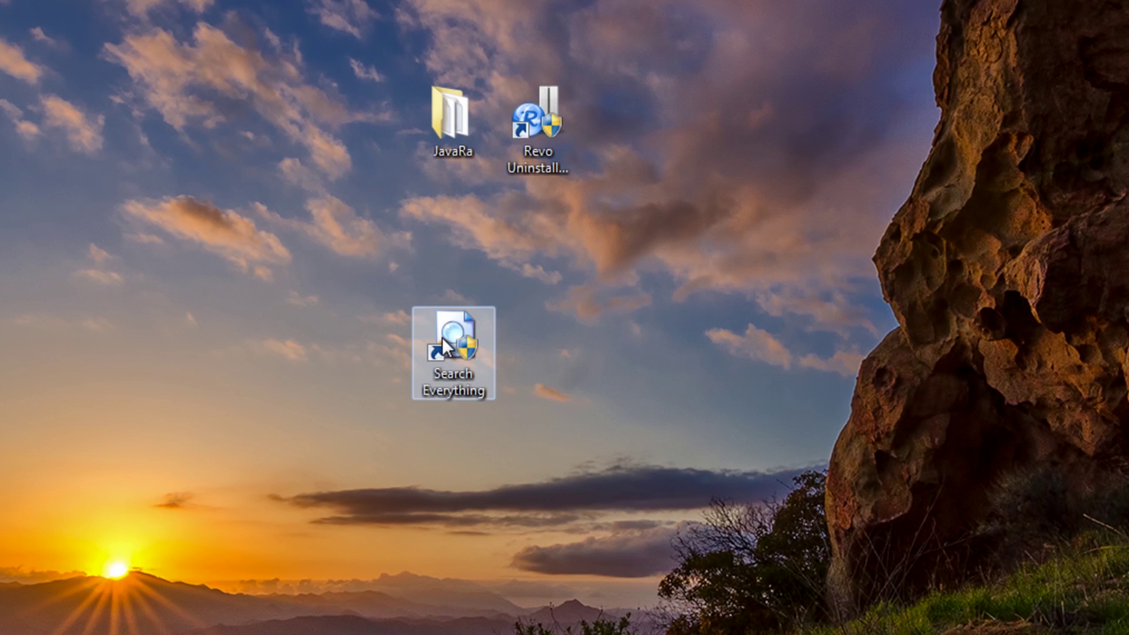
pyautogui.rightClick(447, 340)
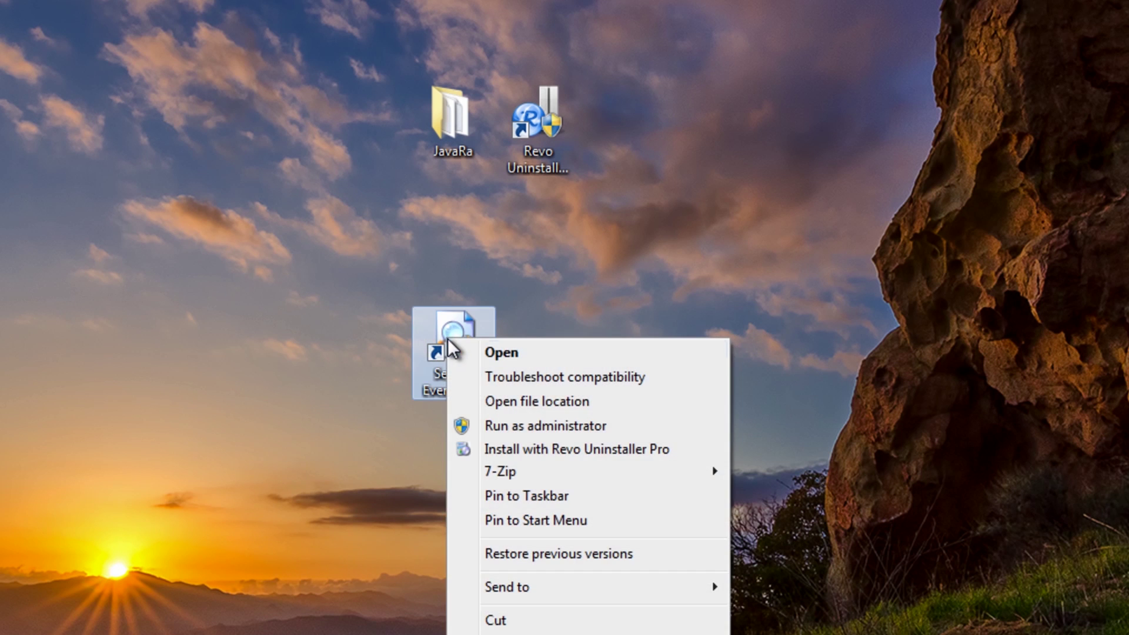
pyautogui.click(538, 426)
pyautogui.click(669, 415)
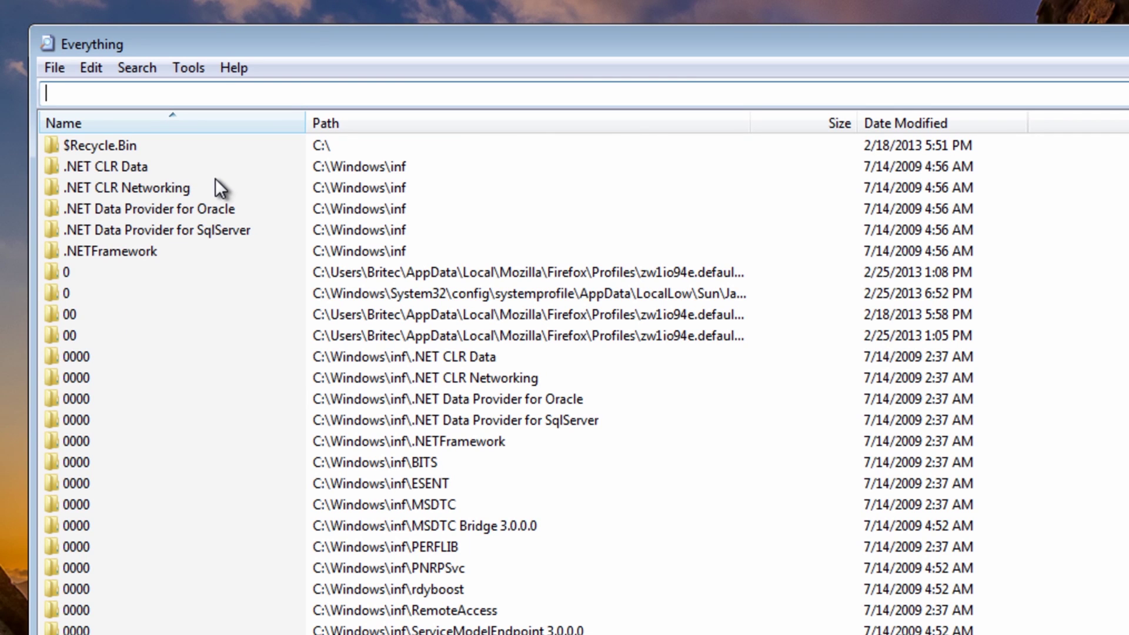
# Search 'Java' and delete the ProgramData\Sun Java folder plus four other leftover Java folders
pyautogui.write('Java')
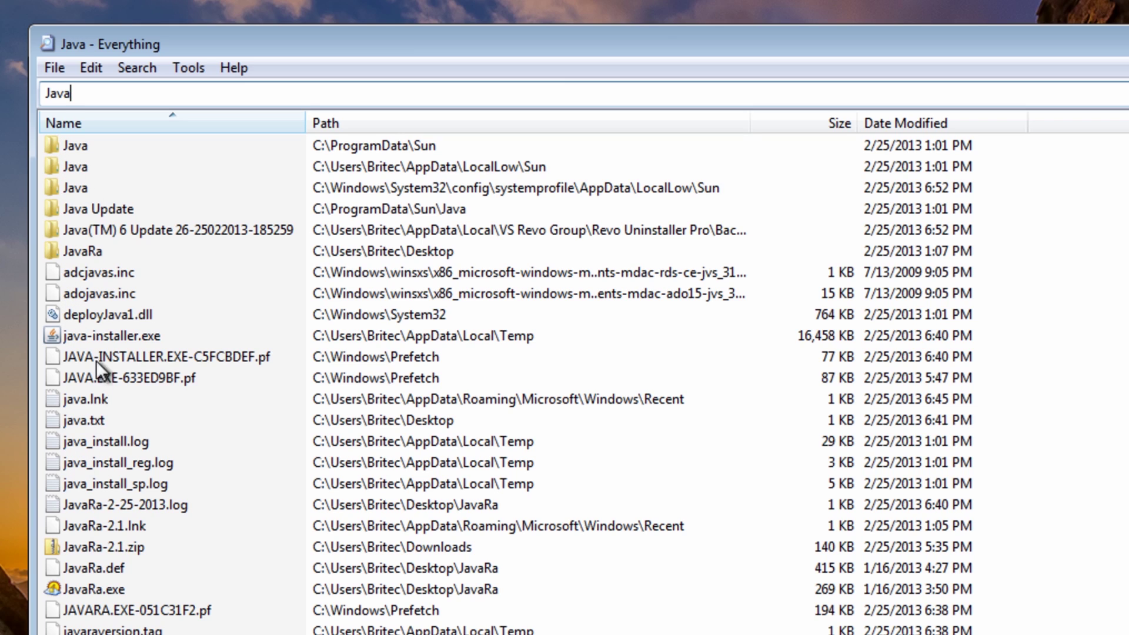
pyautogui.click(70, 144)
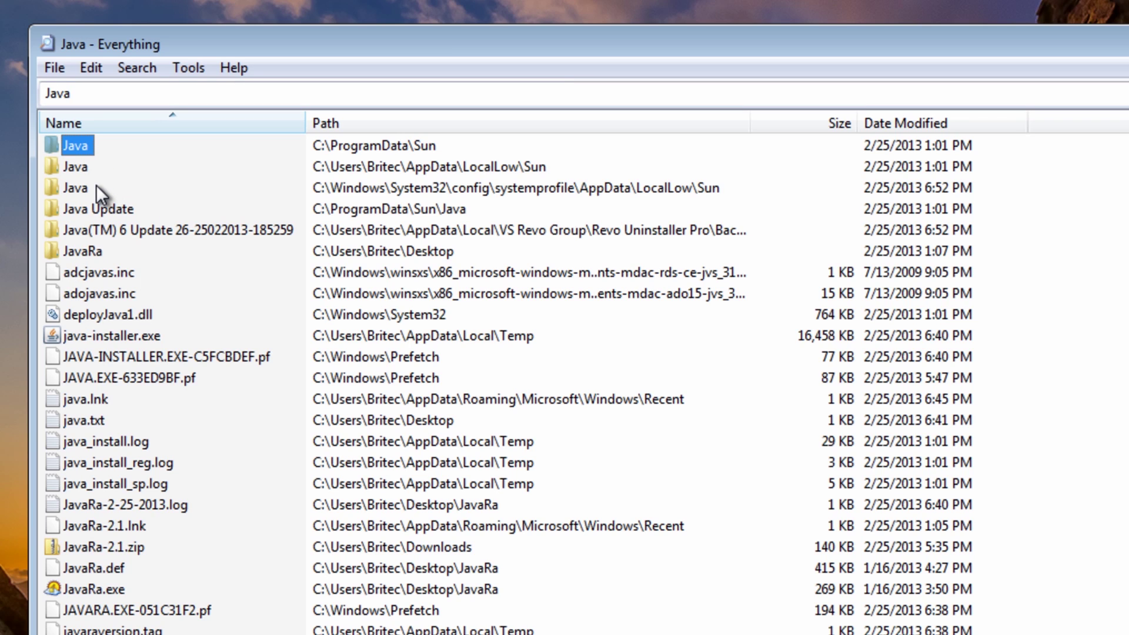
pyautogui.press('Delete')
pyautogui.click(775, 469)
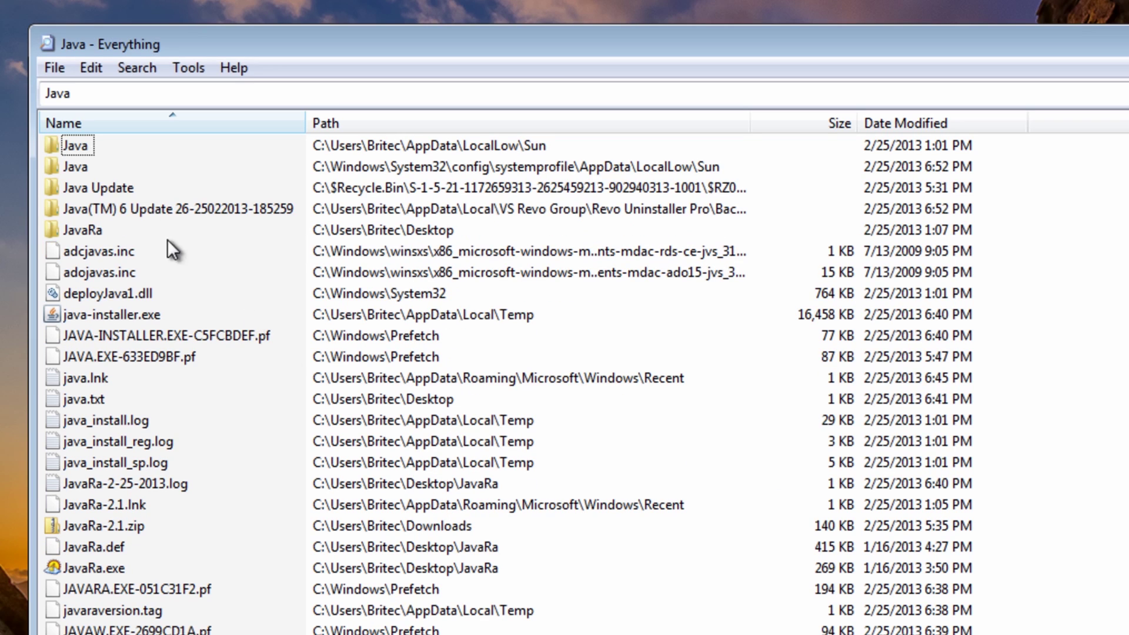
pyautogui.click(87, 144)
pyautogui.keyDown('shift'); pyautogui.click(81, 230); pyautogui.keyUp('shift')
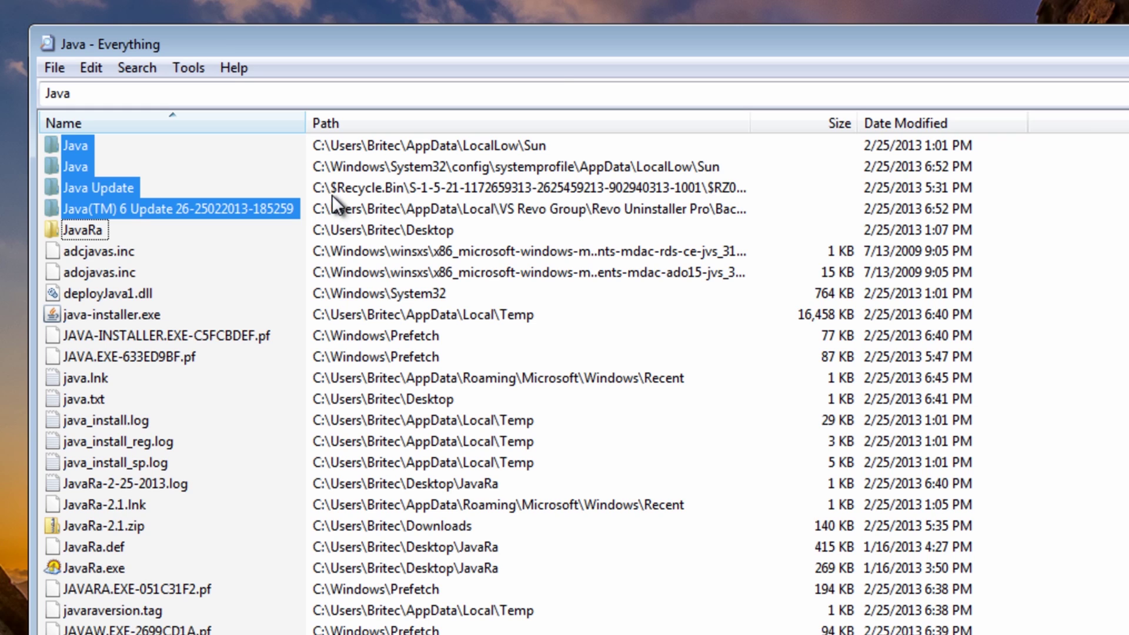
pyautogui.press('Delete')
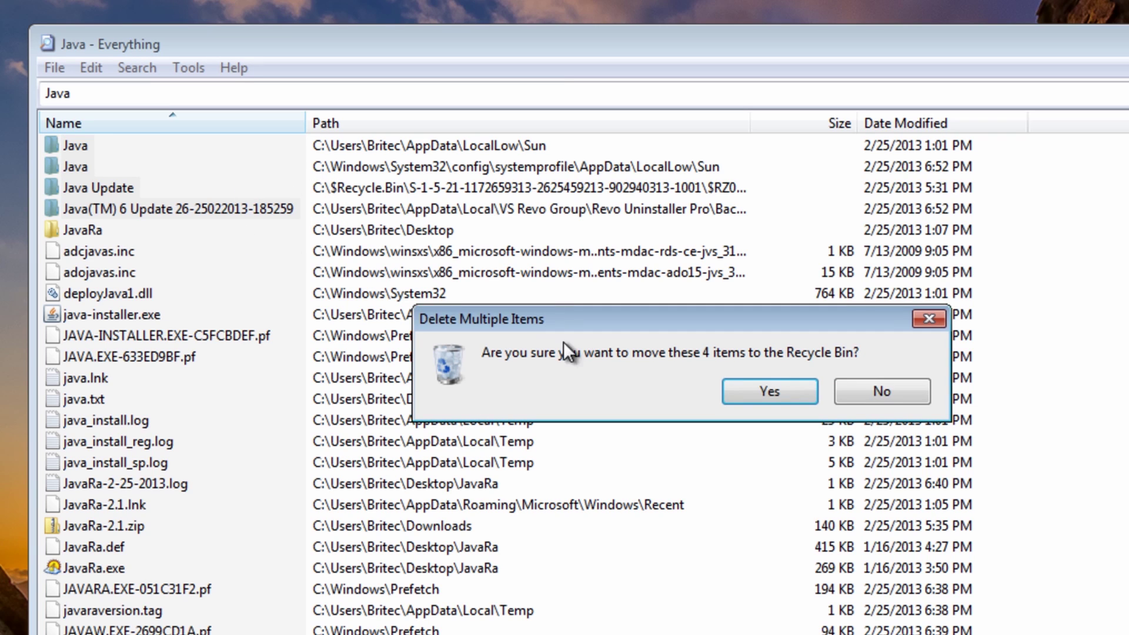
pyautogui.click(769, 394)
pyautogui.click(768, 393)
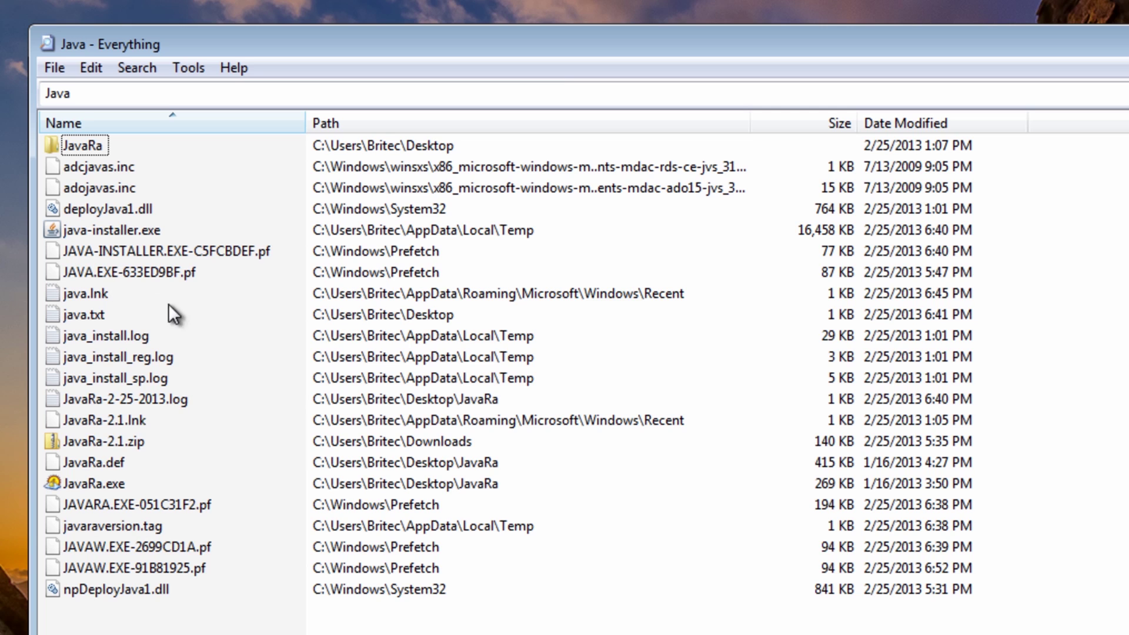
# Delete java-installer.exe and the two Java prefetch files, JAVA-INSTALLER.EXE-C5FCBDEF.pf and JAVA.EXE-633ED9BF.pf
pyautogui.click(125, 228)
pyautogui.press('Delete')
pyautogui.click(703, 462)
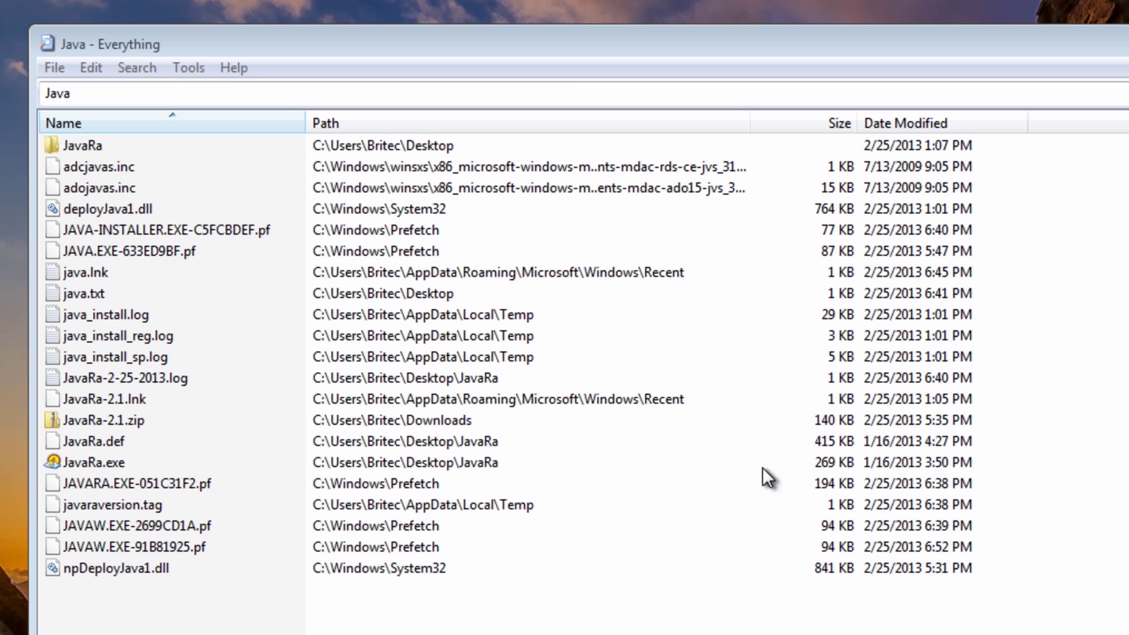
pyautogui.click(102, 232)
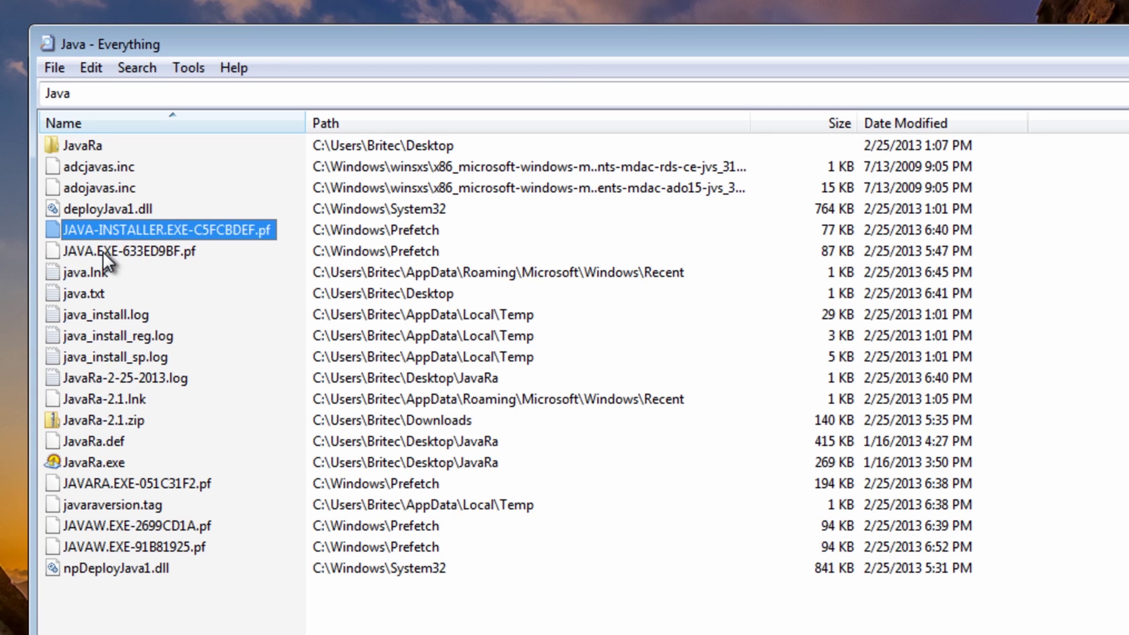
pyautogui.keyDown('ctrl'); pyautogui.click(103, 252); pyautogui.keyUp('ctrl')
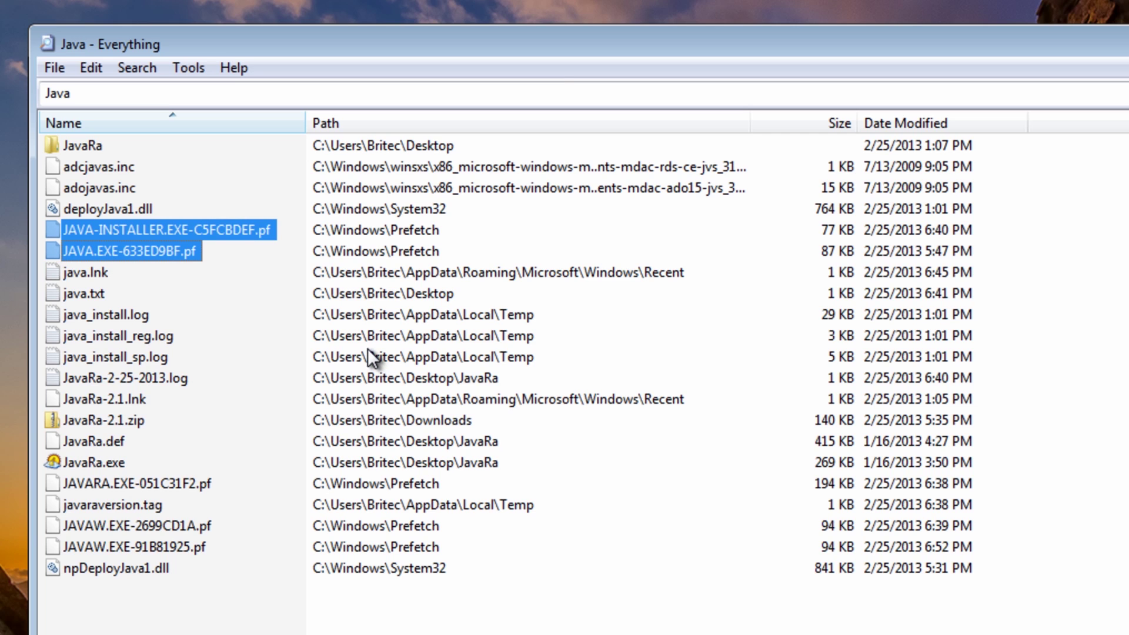
pyautogui.press('Delete')
pyautogui.click(764, 391)
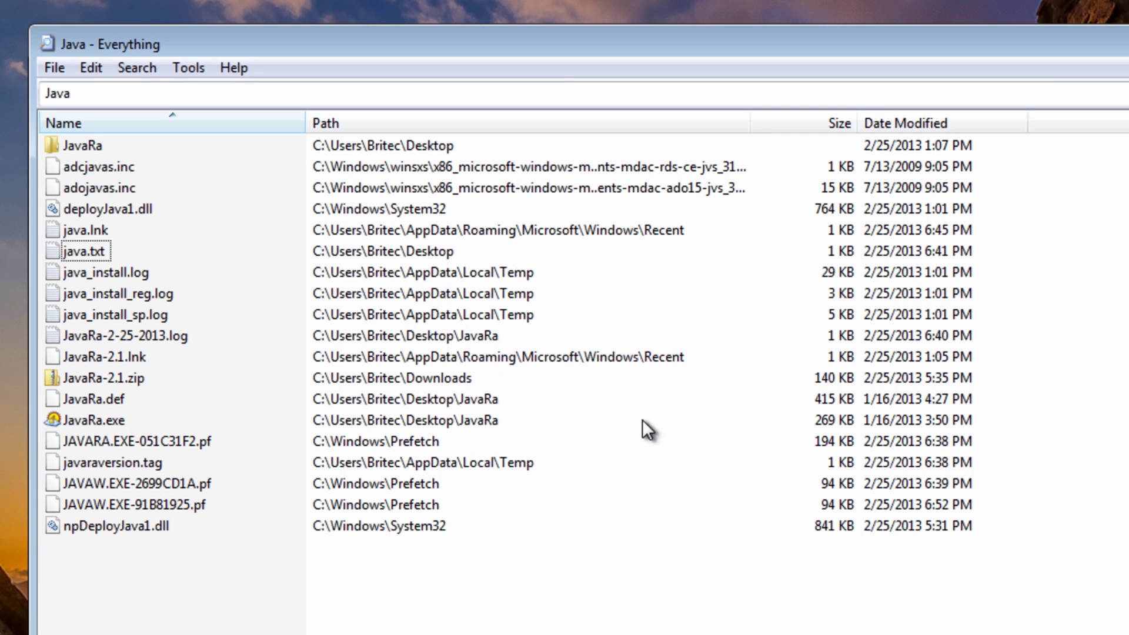
# Delete the five Java files from java.lnk through java_install_sp.log
pyautogui.click(65, 232)
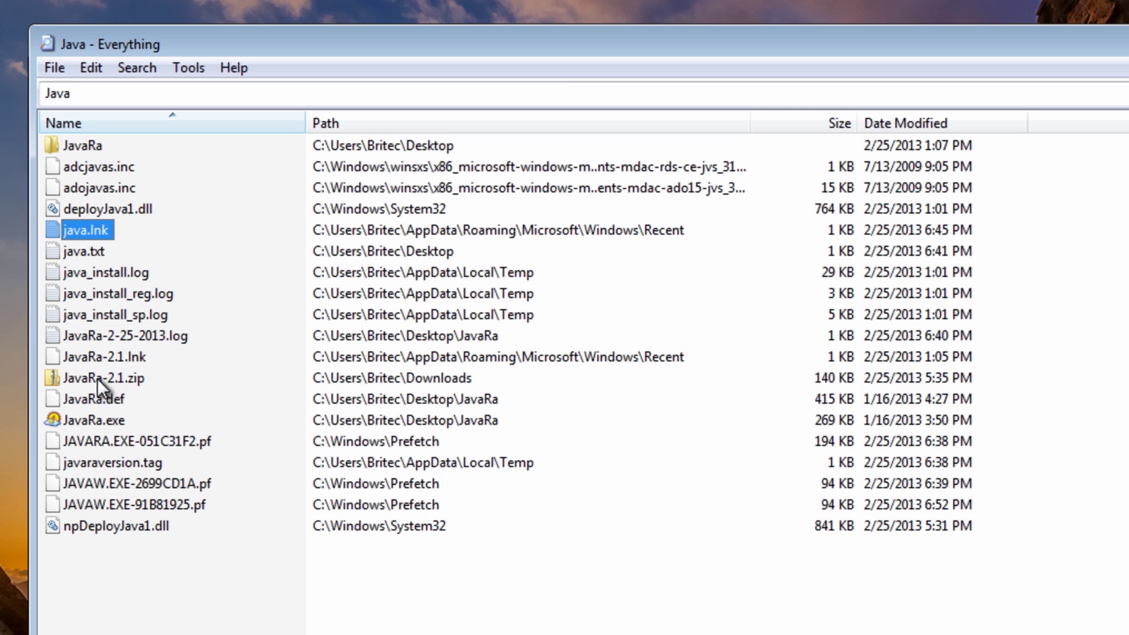
pyautogui.keyDown('shift'); pyautogui.click(89, 316); pyautogui.keyUp('shift')
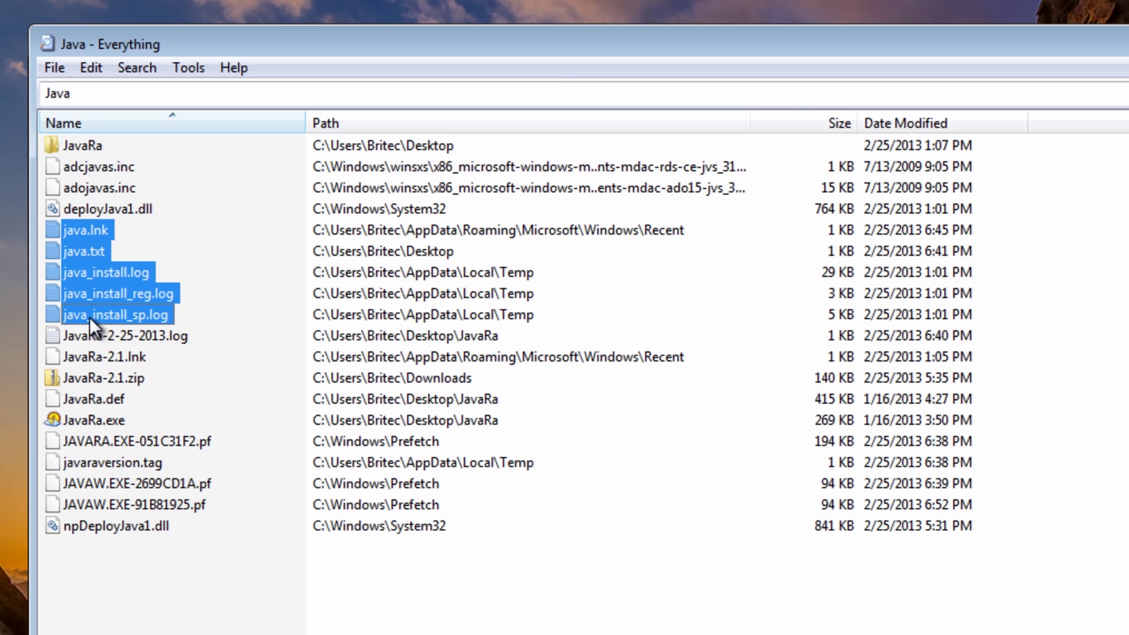
pyautogui.press('Delete')
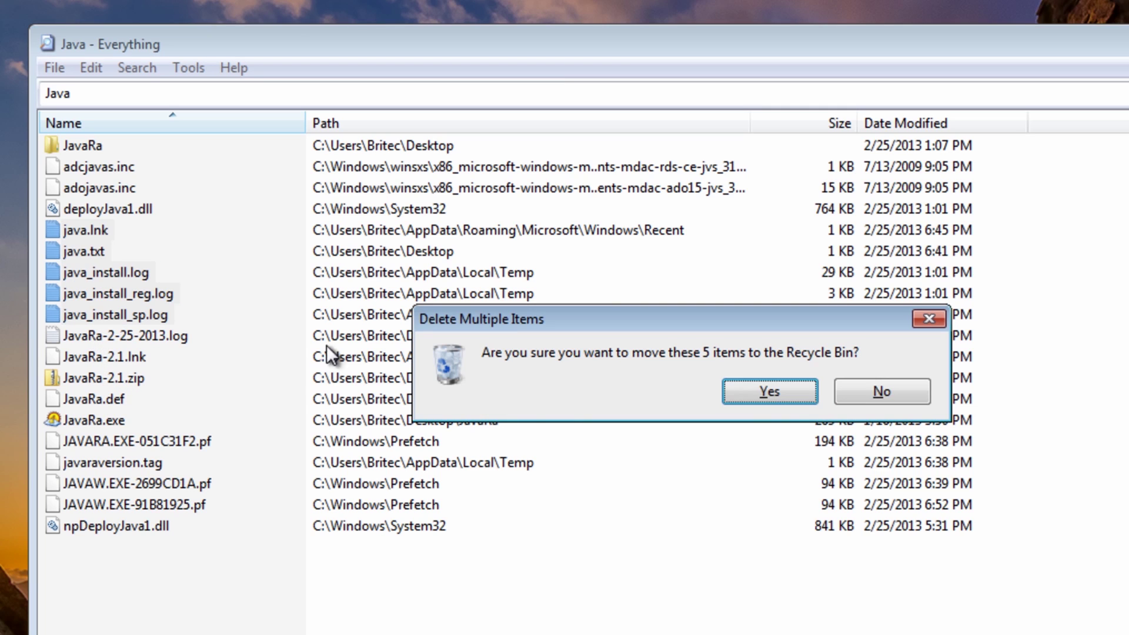
pyautogui.click(753, 404)
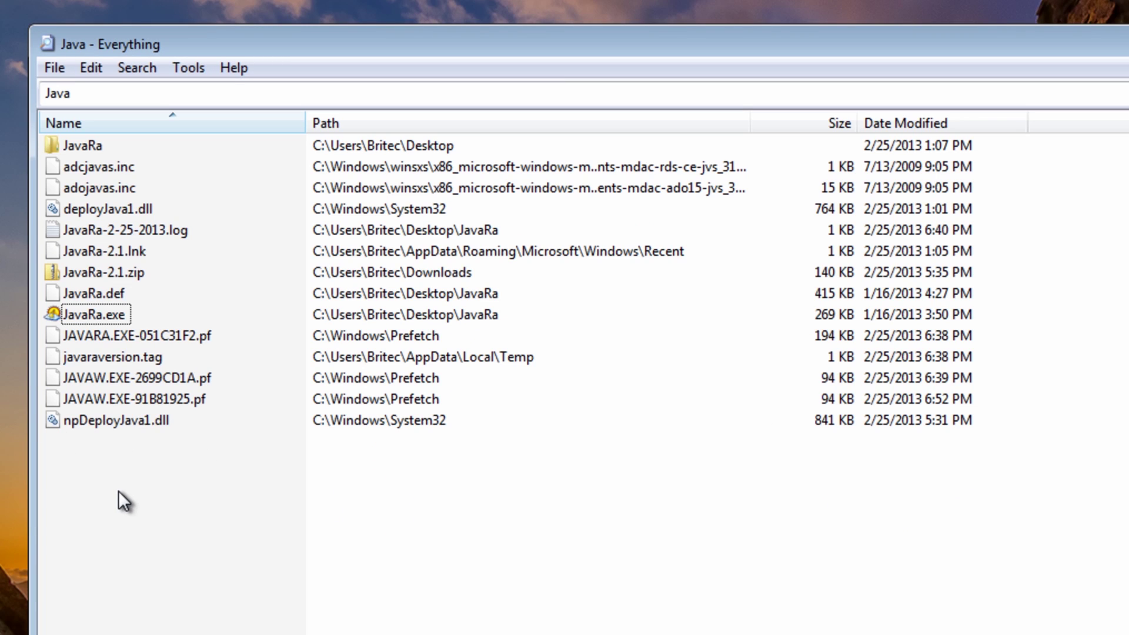
# Delete the leftover npDeployJava1.dll and deployJava1.dll files
pyautogui.click(105, 414)
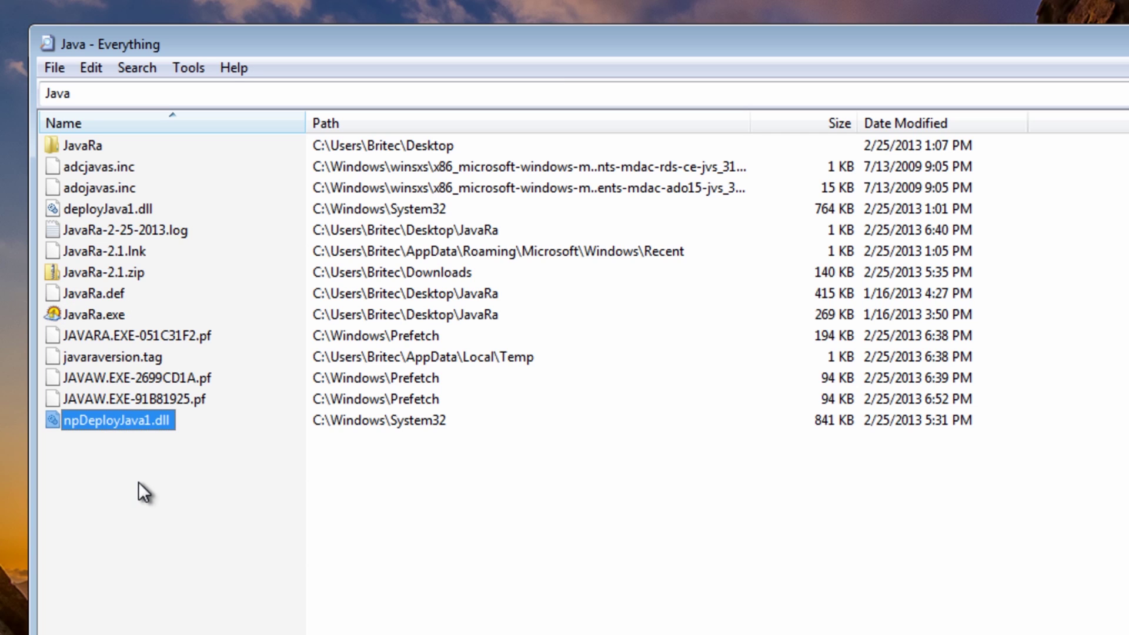
pyautogui.press('Delete')
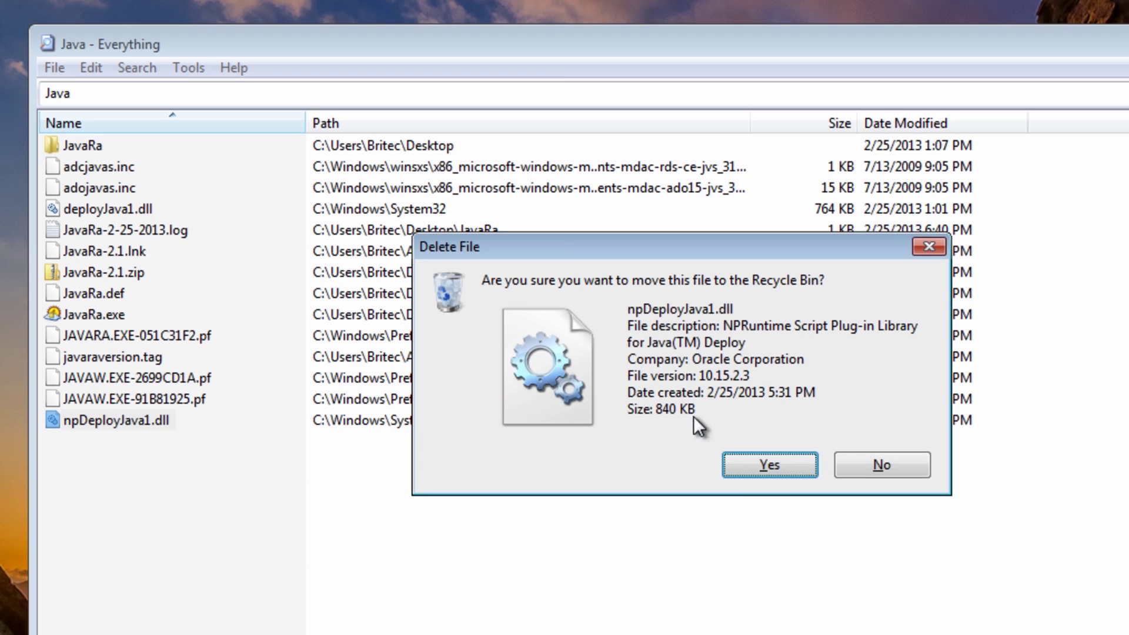
pyautogui.click(762, 462)
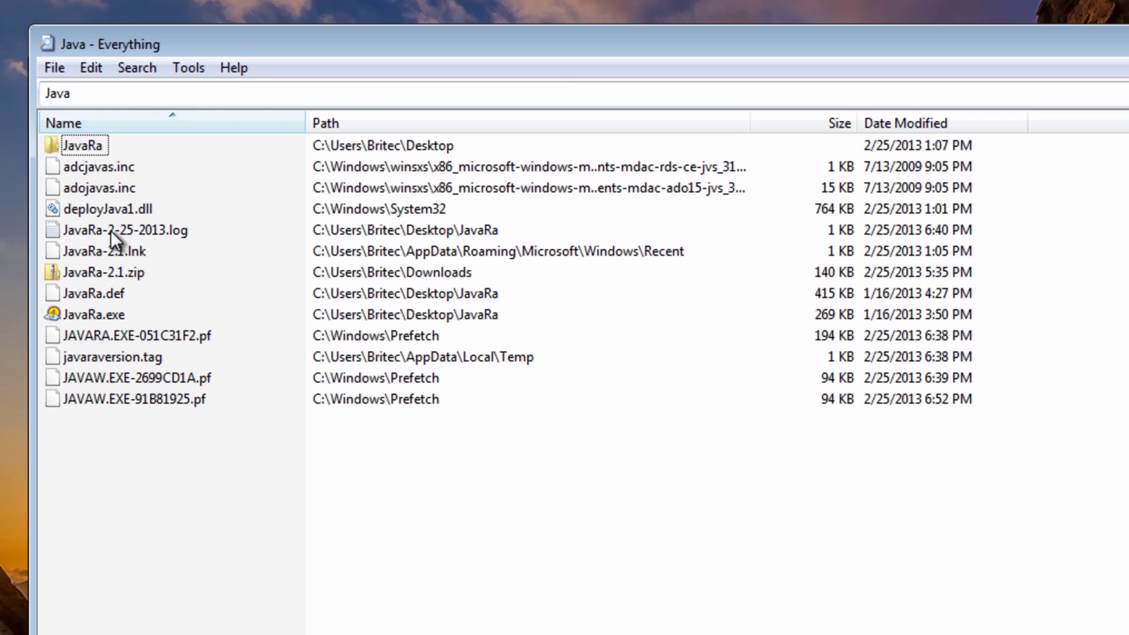
pyautogui.click(108, 208)
pyautogui.press('Delete')
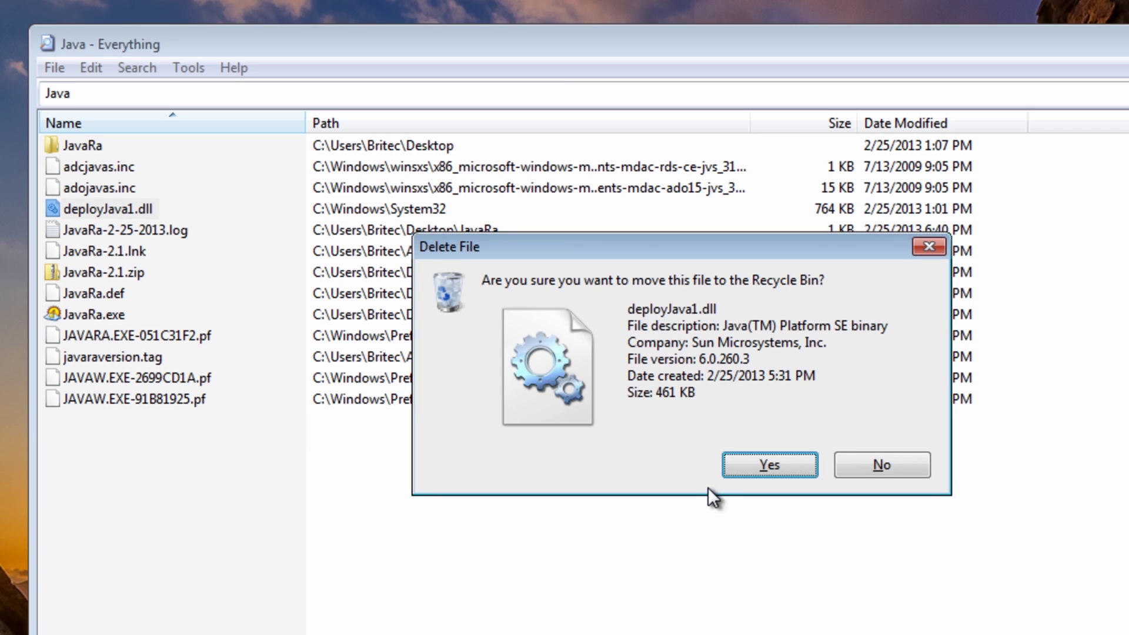
pyautogui.click(764, 465)
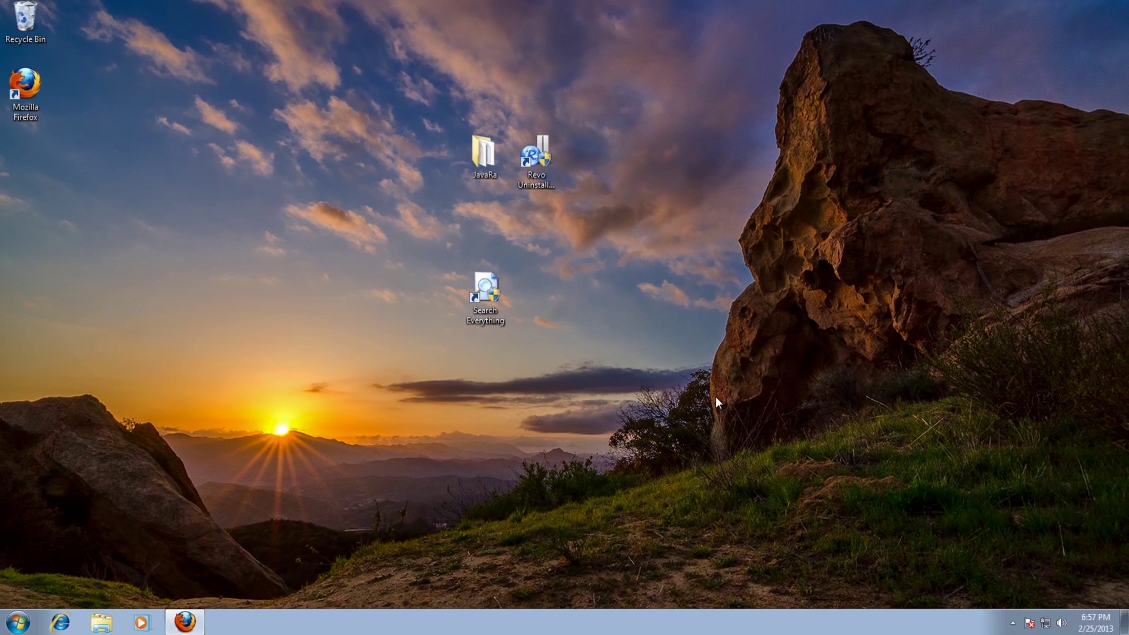
# Download and save the Microsoft Fix it troubleshooter, then launch it with admin approval
pyautogui.moveTo(485, 288); pyautogui.dragTo(598, 153)
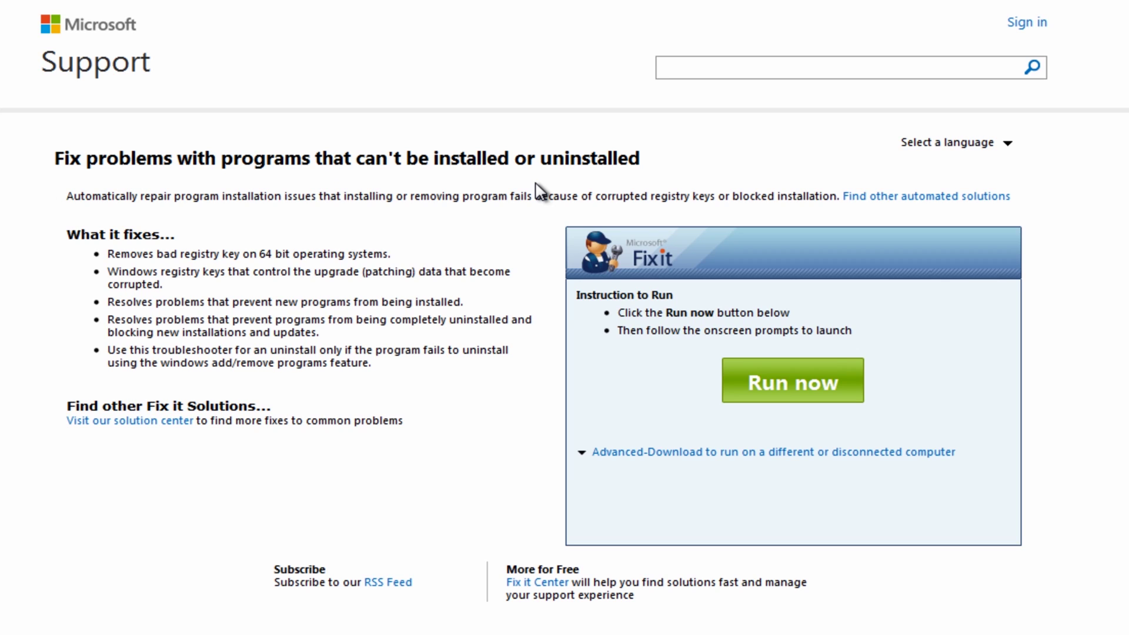
pyautogui.click(788, 385)
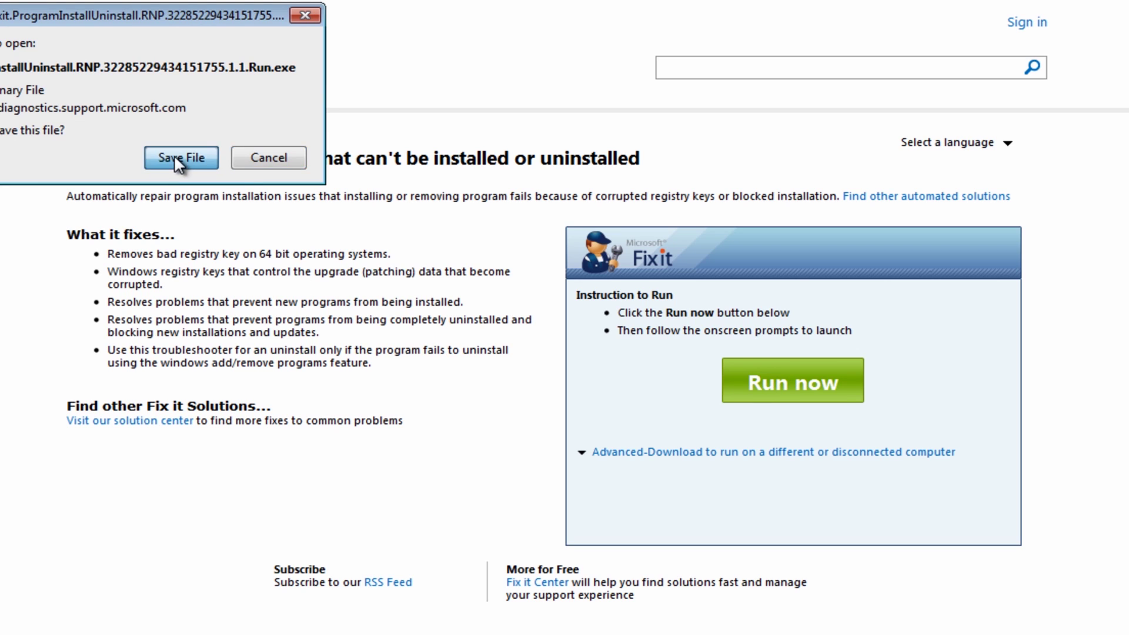
pyautogui.click(176, 155)
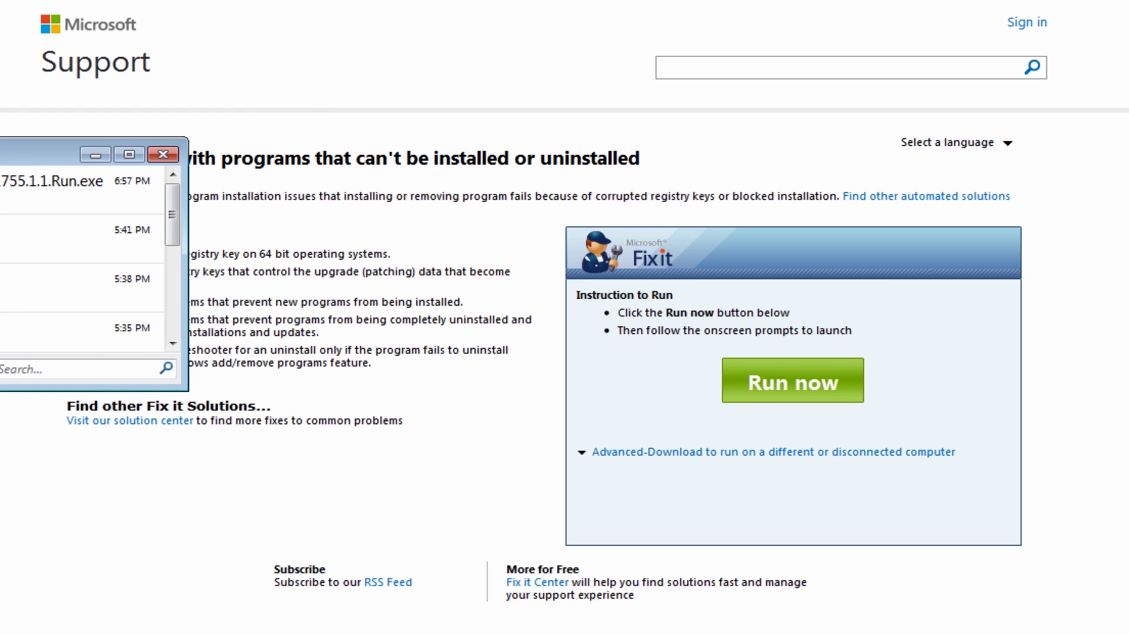
pyautogui.doubleClick(53, 185)
pyautogui.click(629, 370)
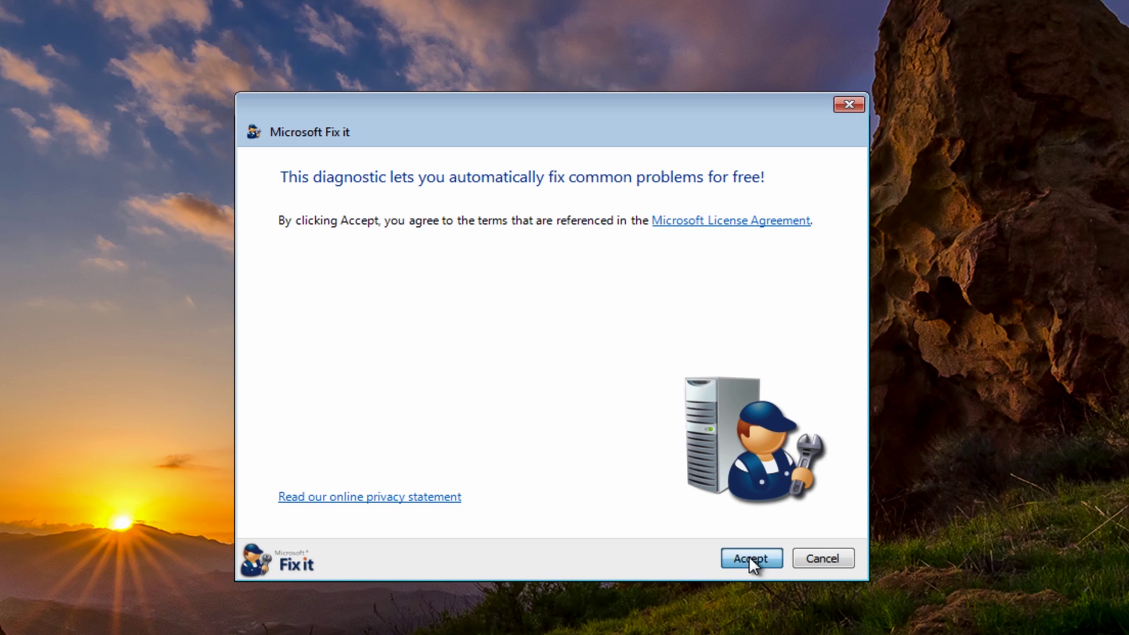
# Accept the Fix it license, let it detect and apply fixes, then explore additional solutions online
pyautogui.click(749, 558)
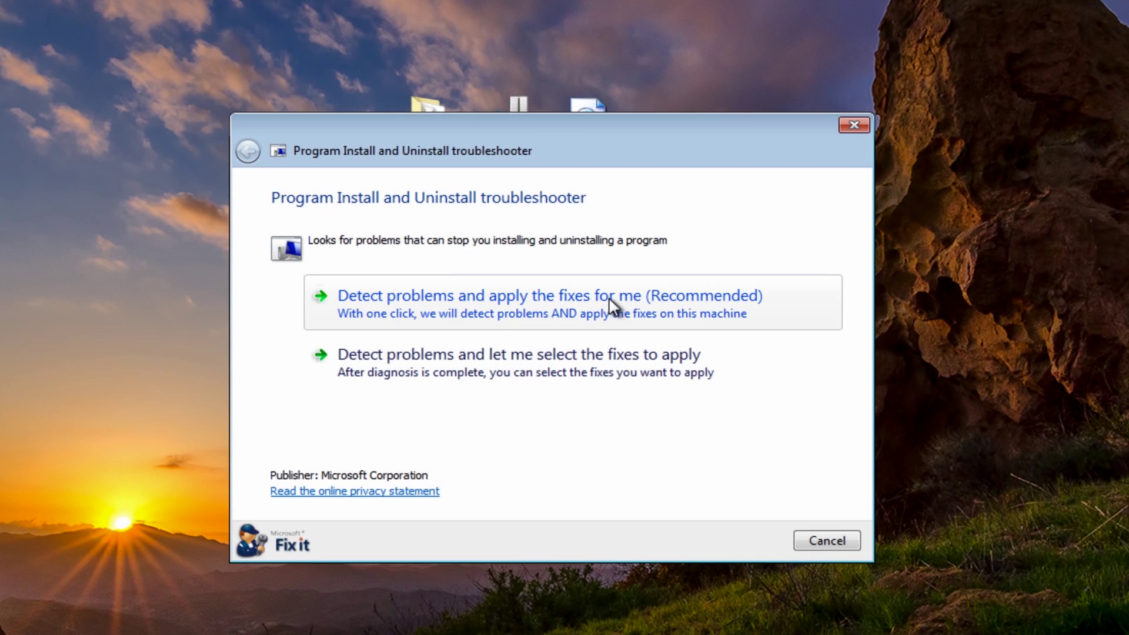
pyautogui.click(609, 305)
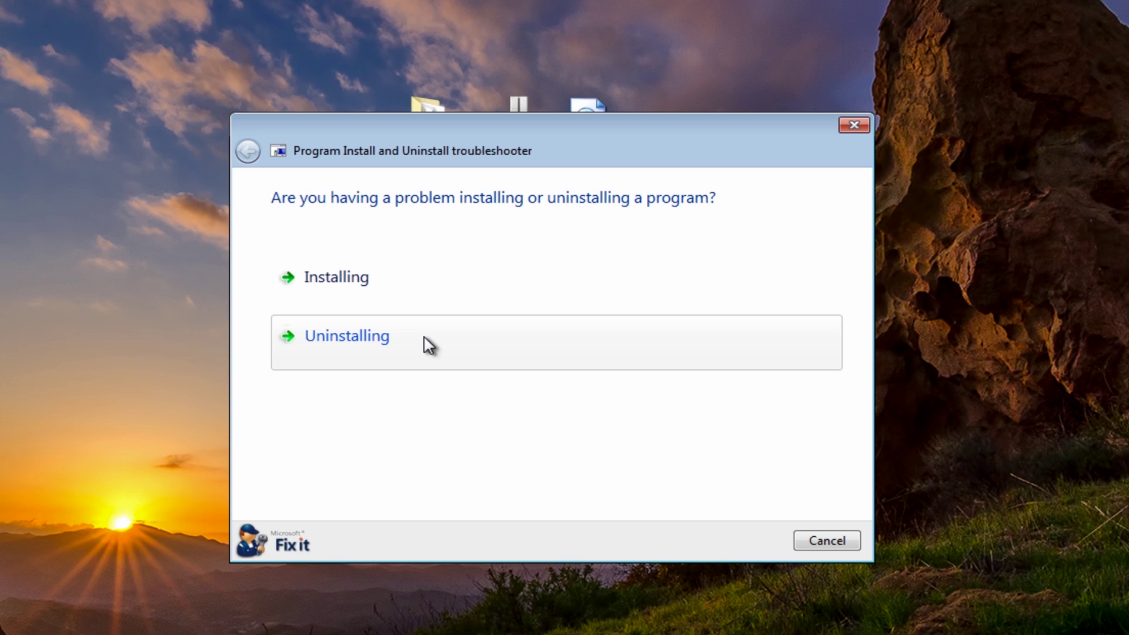
pyautogui.click(347, 285)
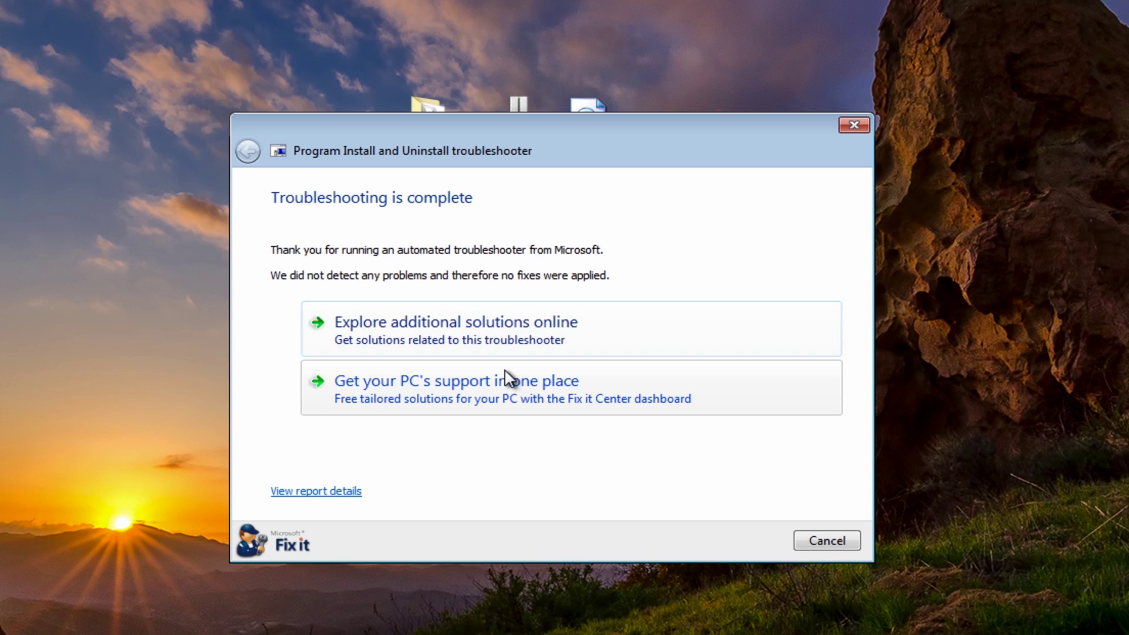
pyautogui.click(436, 338)
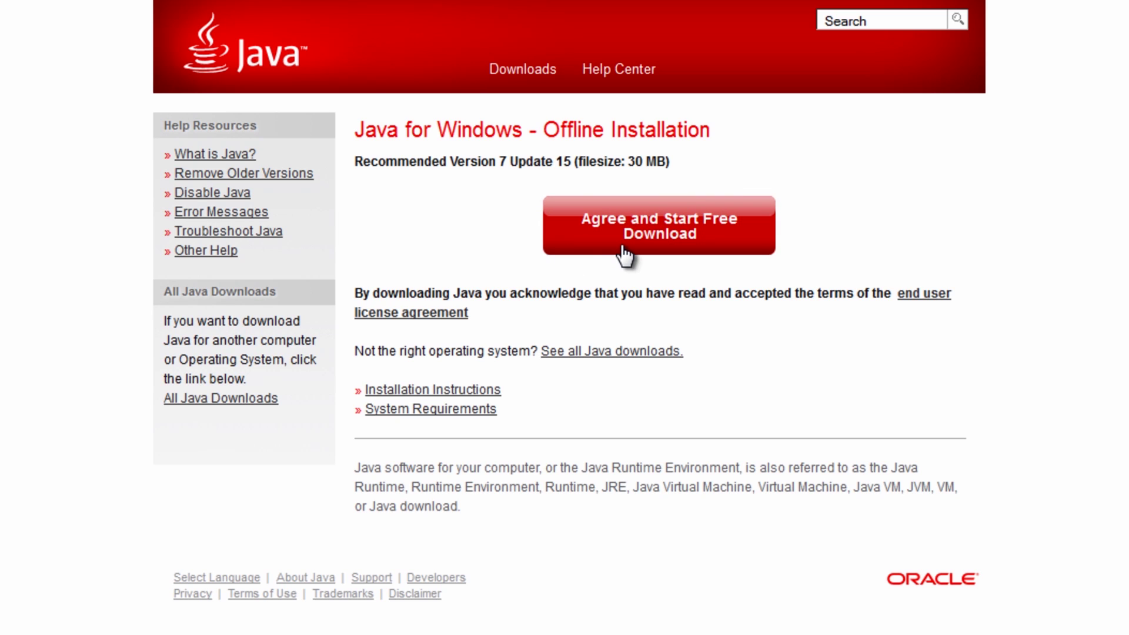
# Agree to download the Java 7 Update 15 offline installer and save the file
pyautogui.click(651, 234)
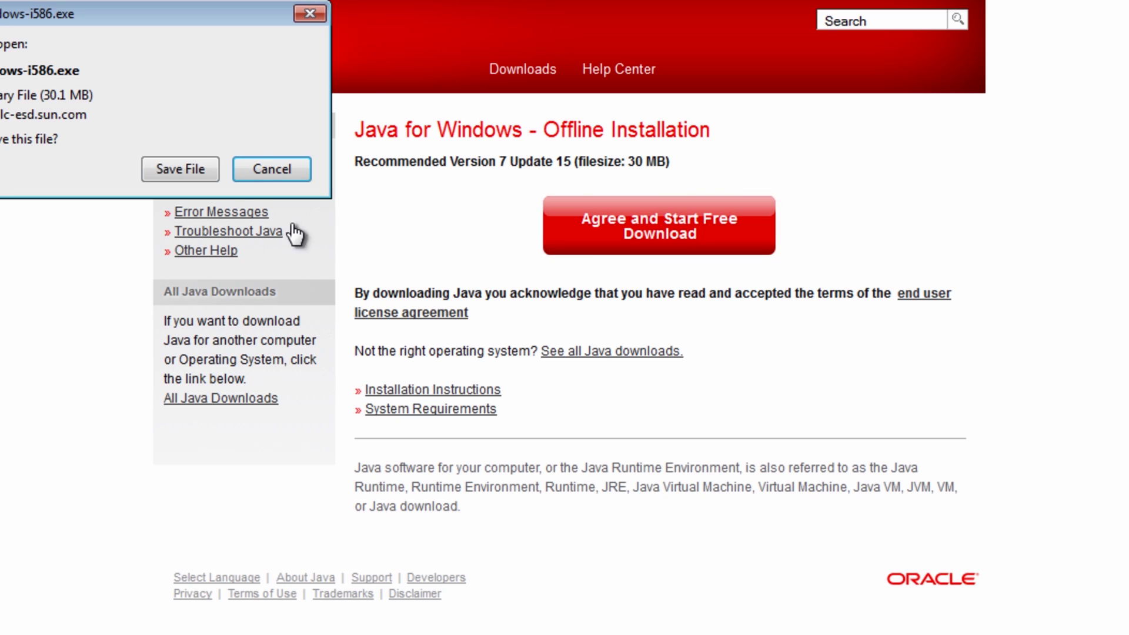
pyautogui.click(189, 171)
pyautogui.click(188, 166)
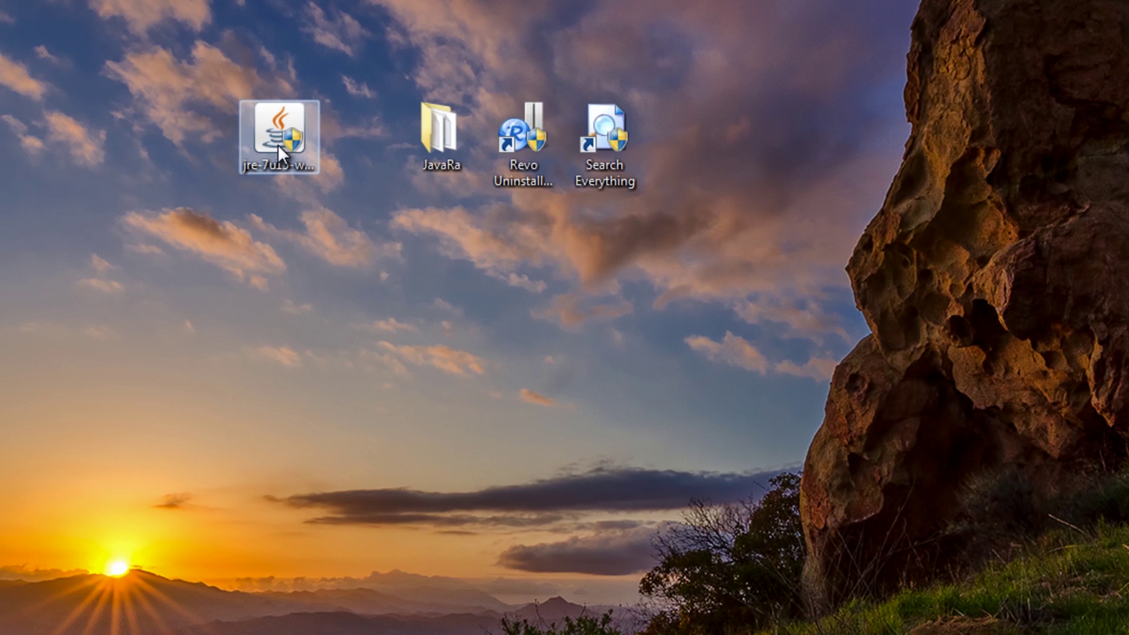
# Run jre-7u15-windows-i586 as administrator, install Java 7 Update 15, and close Setup
pyautogui.click(270, 119)
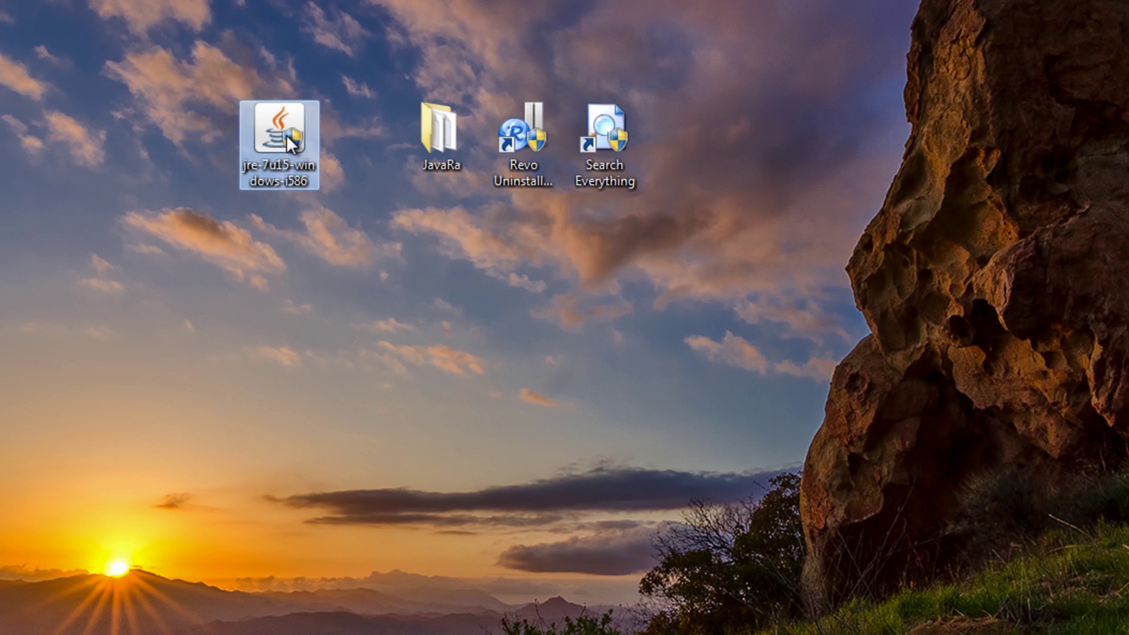
pyautogui.rightClick(287, 135)
pyautogui.click(344, 172)
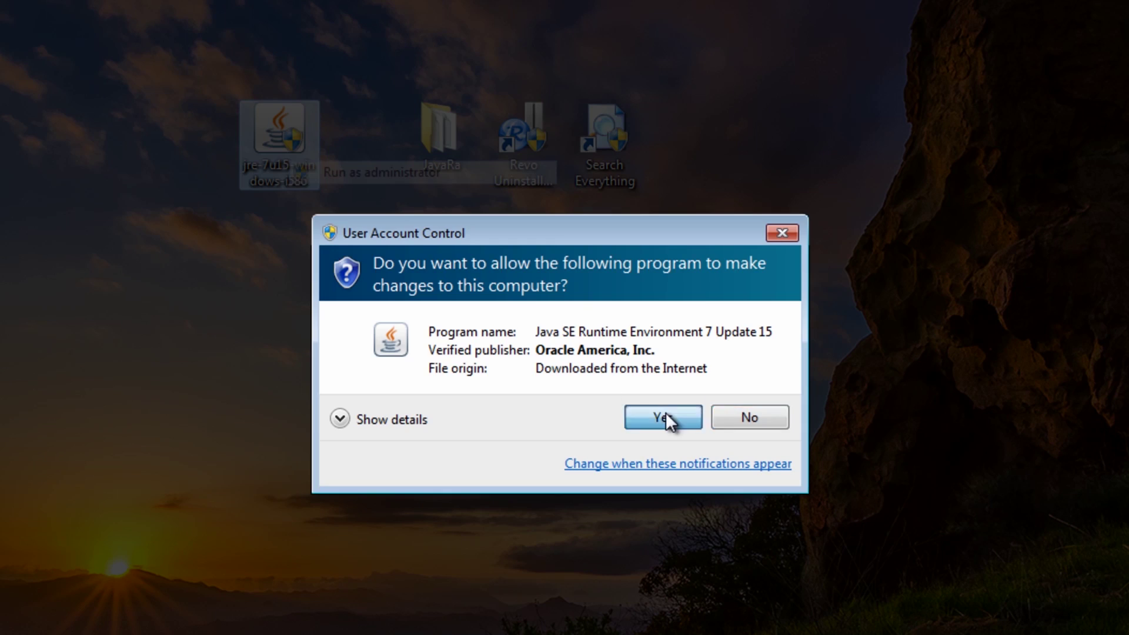
pyautogui.click(665, 414)
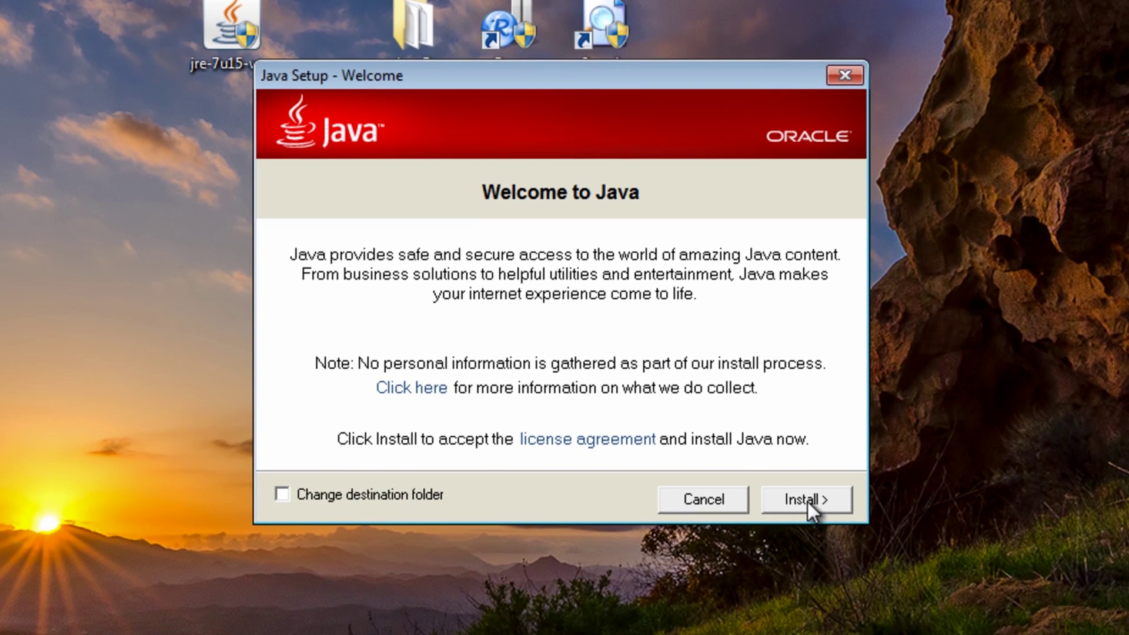
pyautogui.click(806, 499)
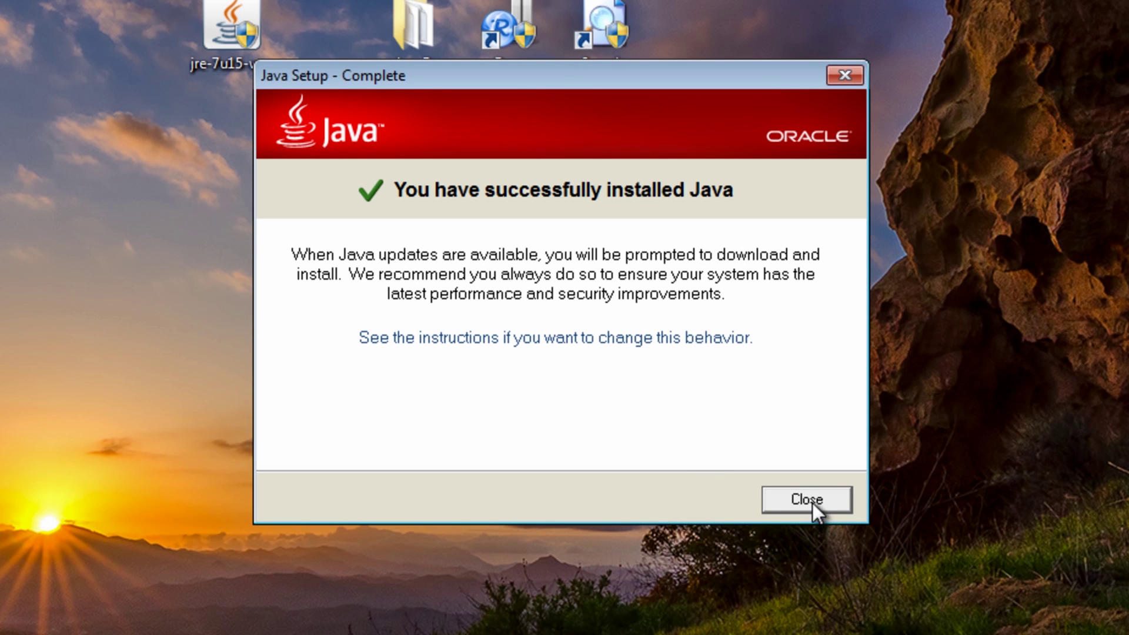
pyautogui.click(811, 499)
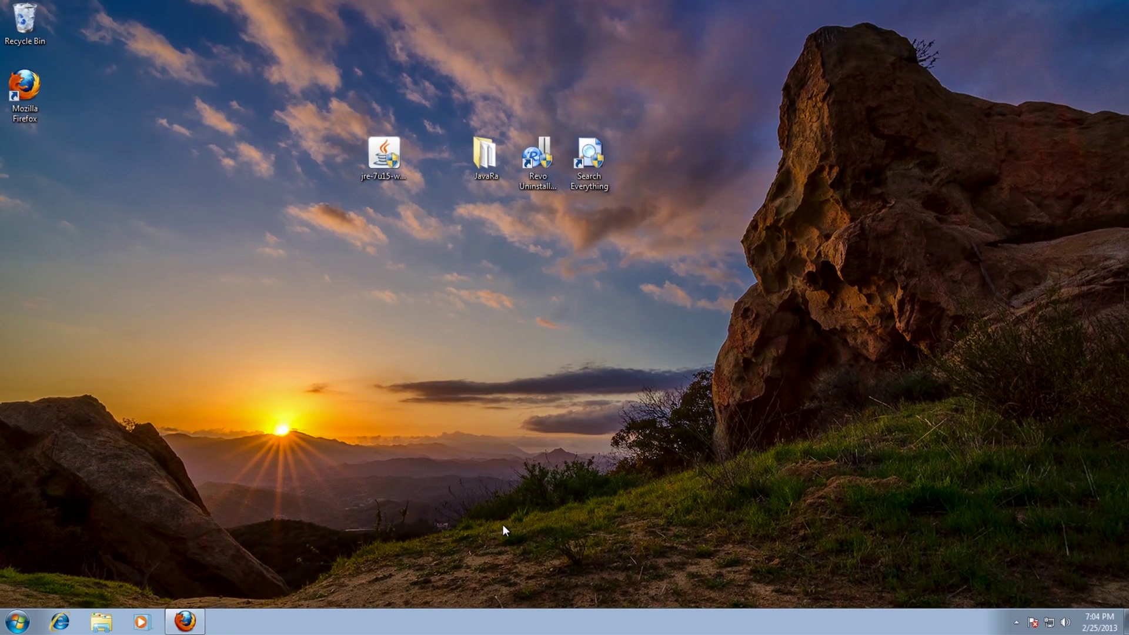
pyautogui.click(185, 622)
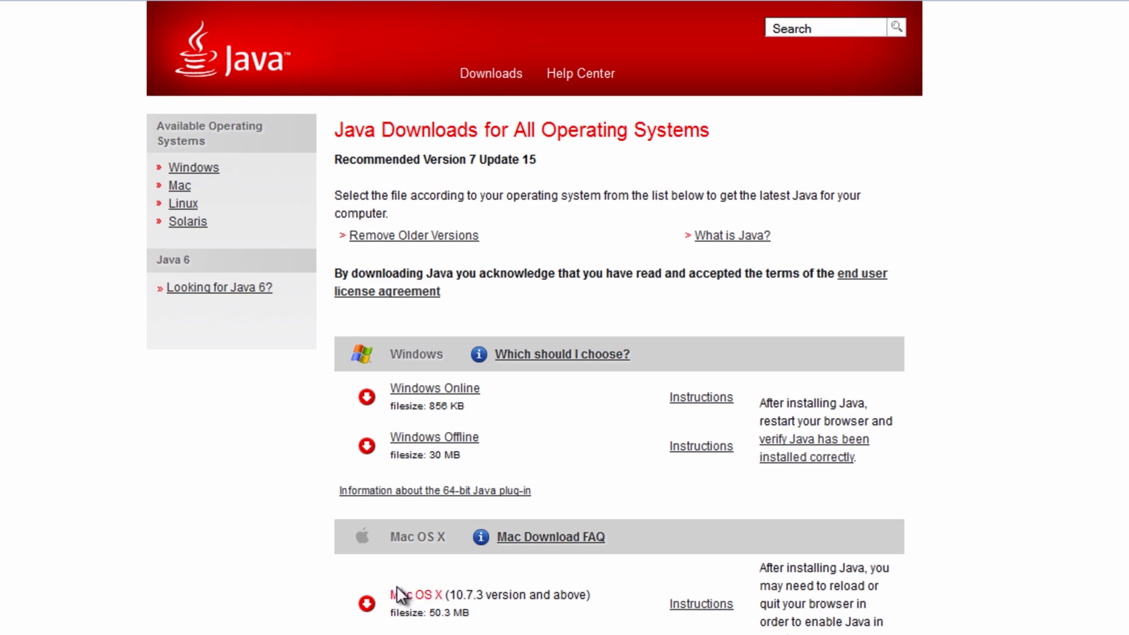
pyautogui.scroll(-7, 482, 624)
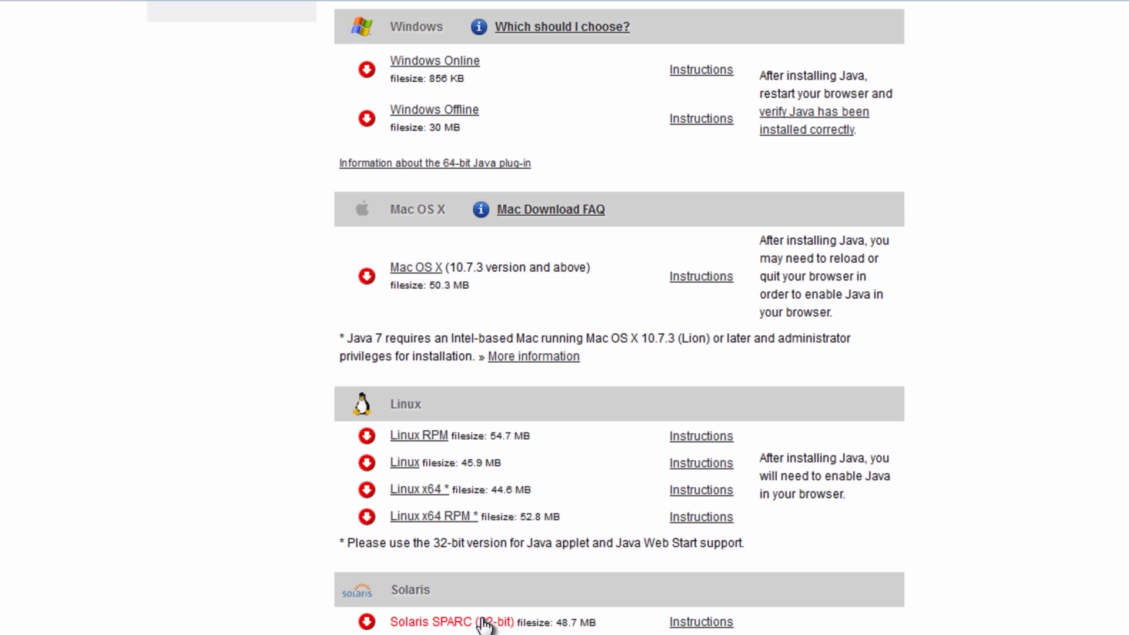
pyautogui.scroll(7, 415, 618)
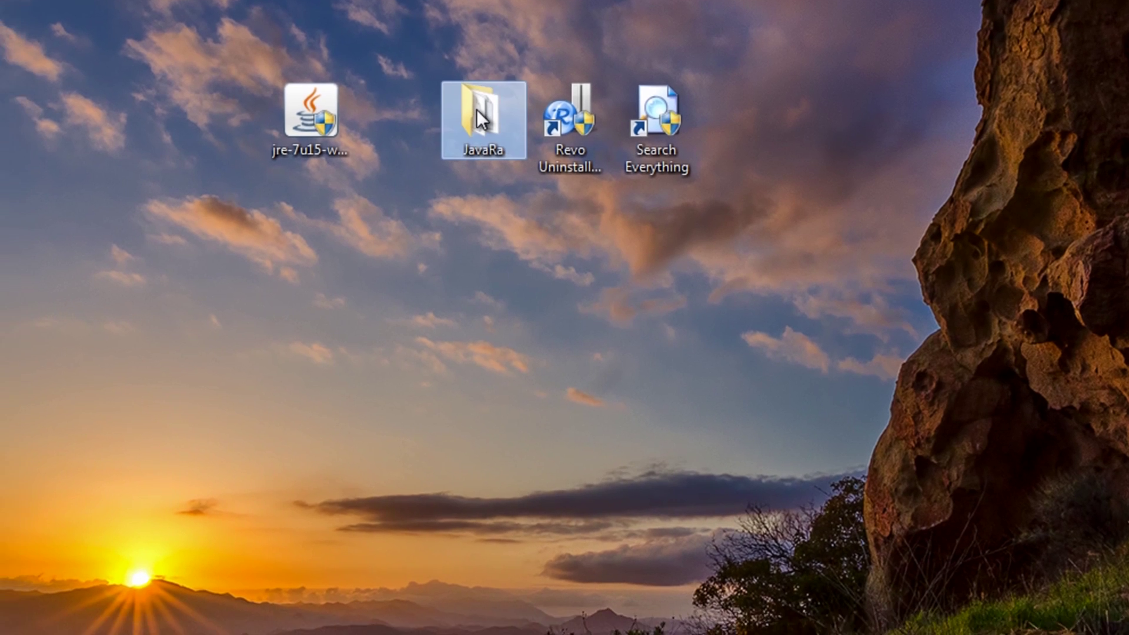
# Launch JavaRa from its folder as administrator and center its window
pyautogui.doubleClick(477, 108)
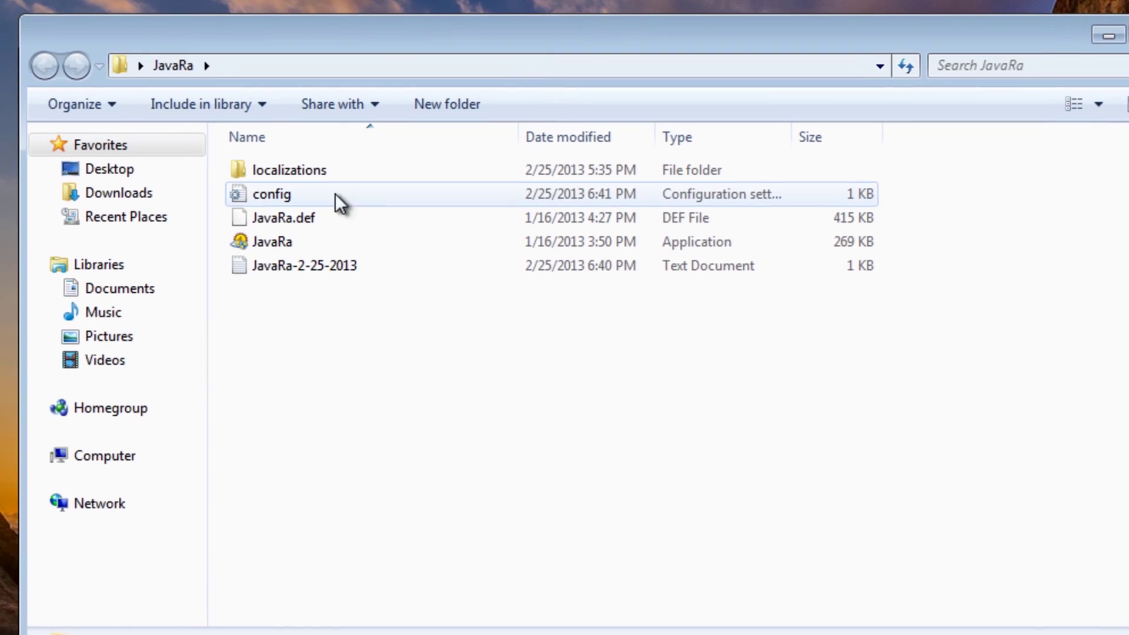
pyautogui.rightClick(268, 238)
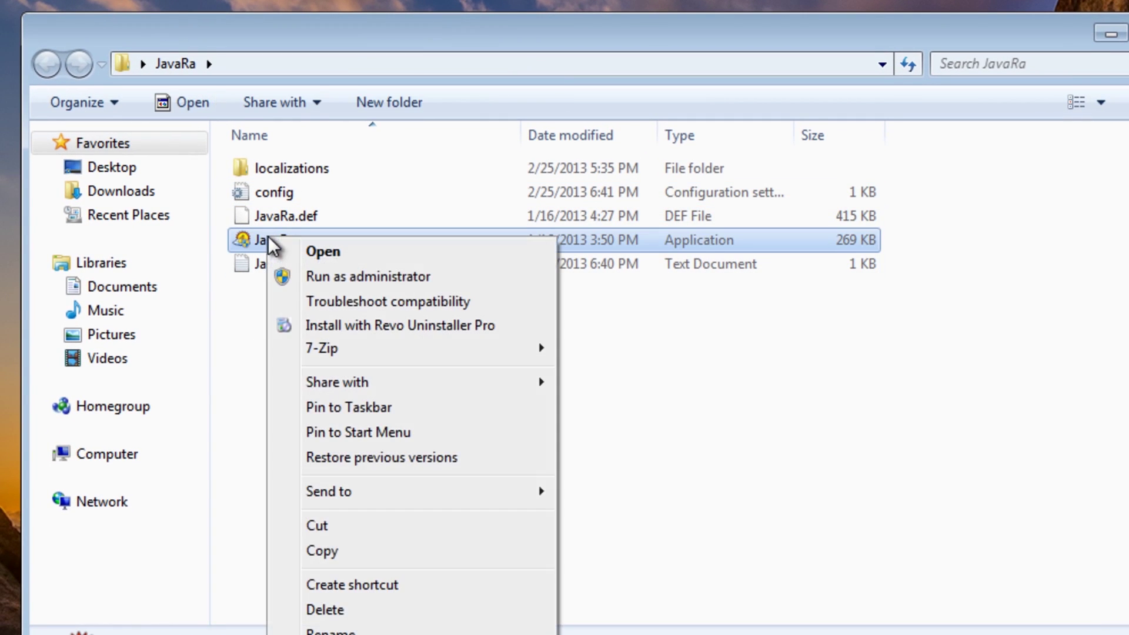
pyautogui.click(351, 277)
pyautogui.click(719, 416)
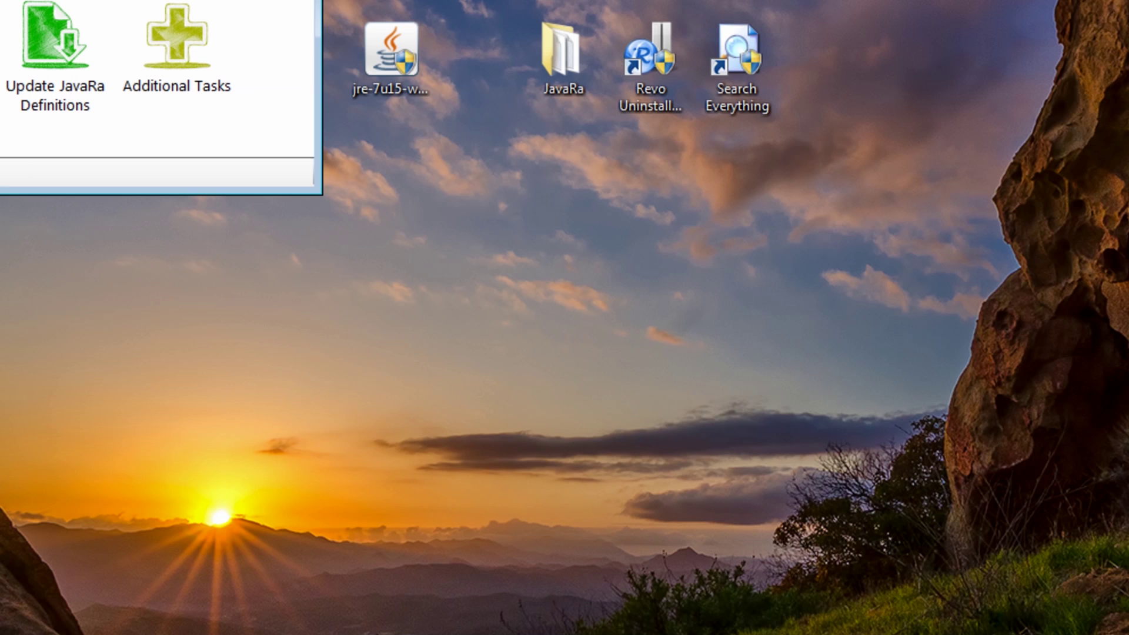
pyautogui.moveTo(53, 3); pyautogui.dragTo(524, 183)
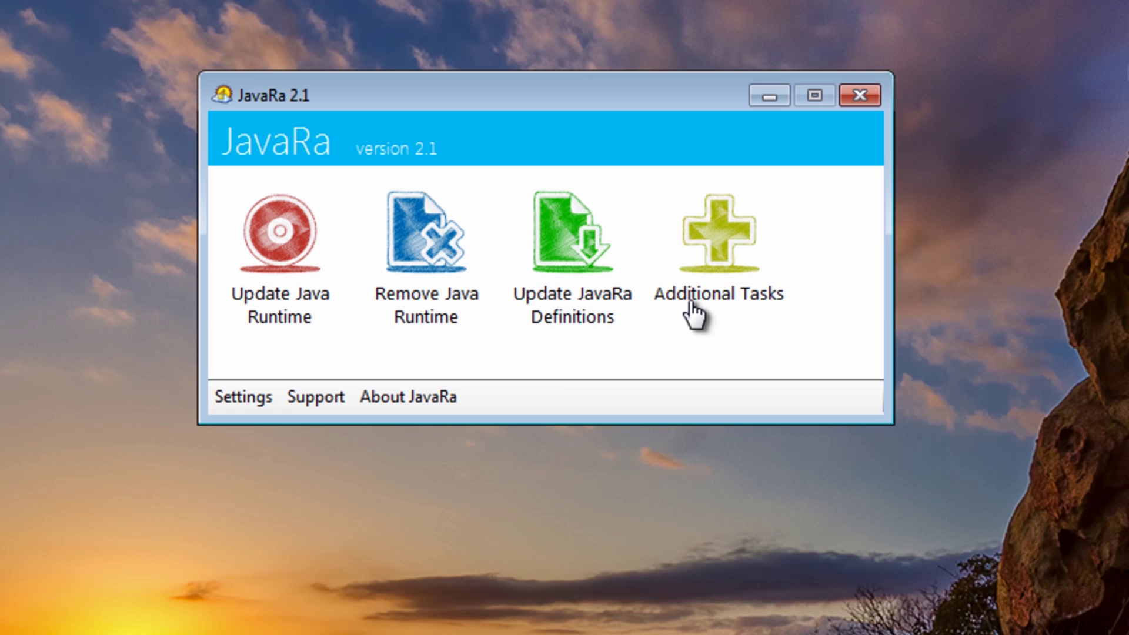
# Tick Remove startup entry, Check Java version, Remove Outdated JRE Firefox Extensions and Clean JRE Temp Files
pyautogui.click(756, 302)
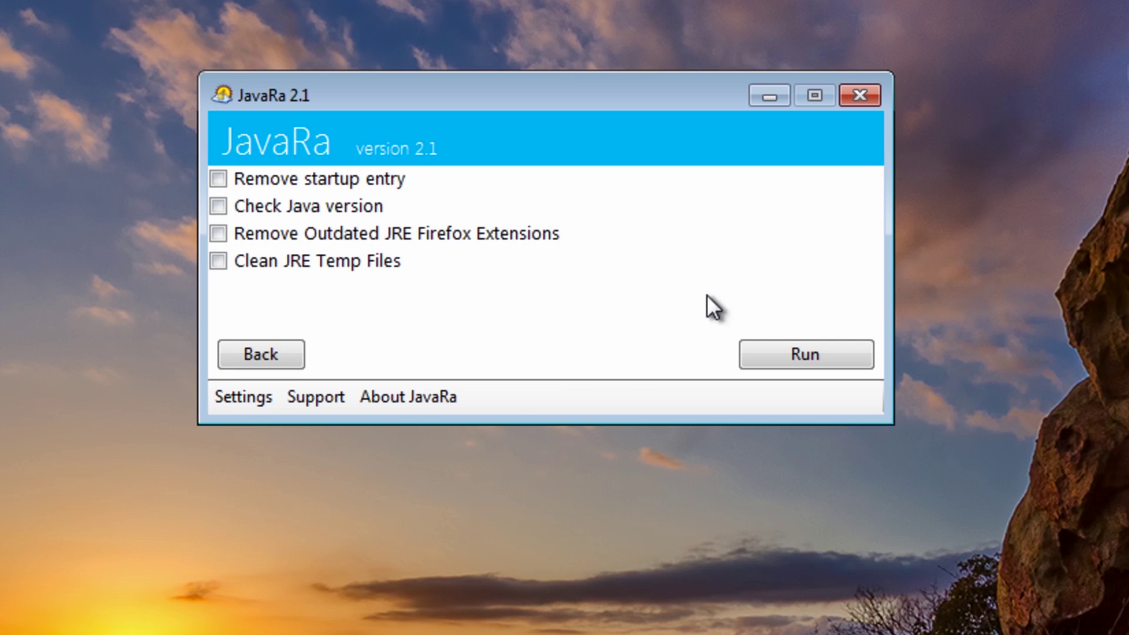
pyautogui.click(217, 178)
pyautogui.click(218, 205)
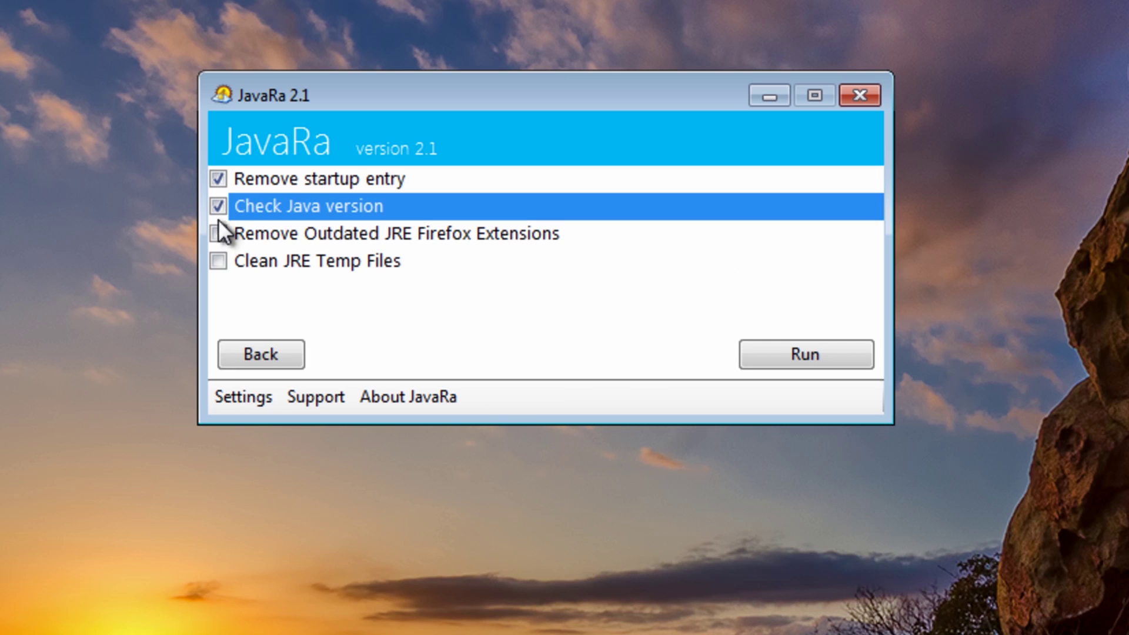
pyautogui.click(218, 233)
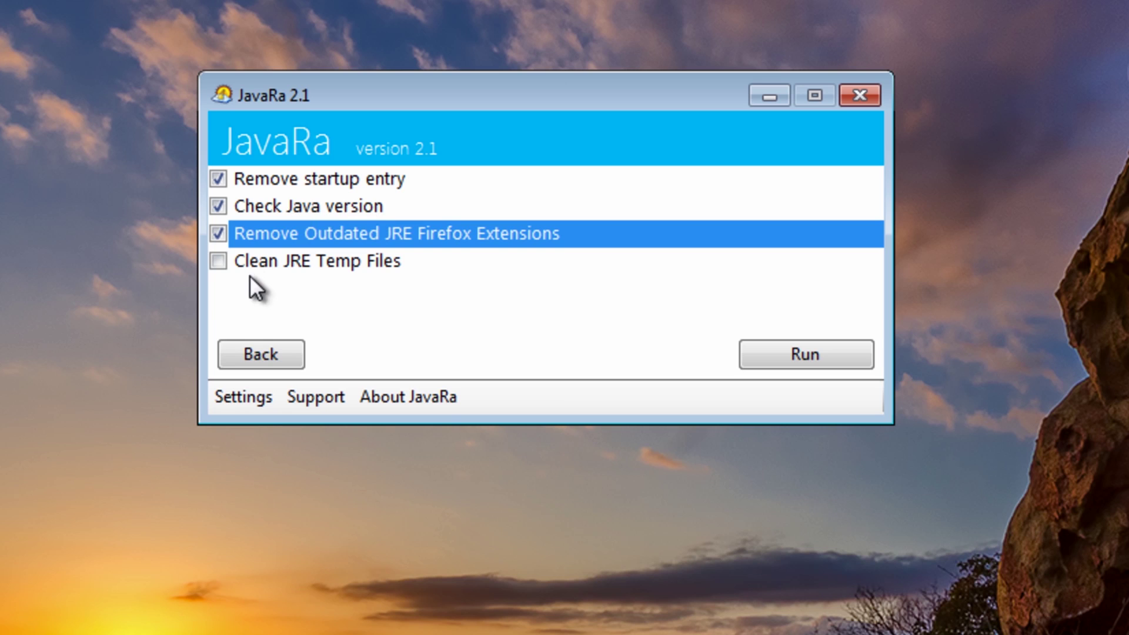
pyautogui.click(218, 261)
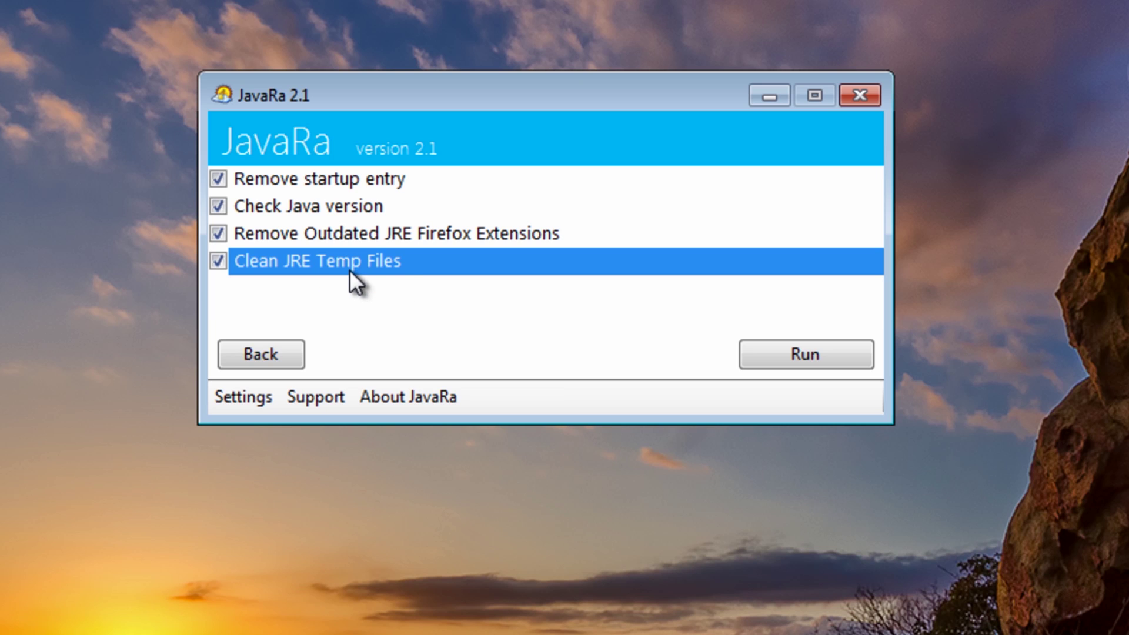
# Review JavaRa's settings, keep English as the program language, then start the Update Java Runtime task
pyautogui.click(258, 355)
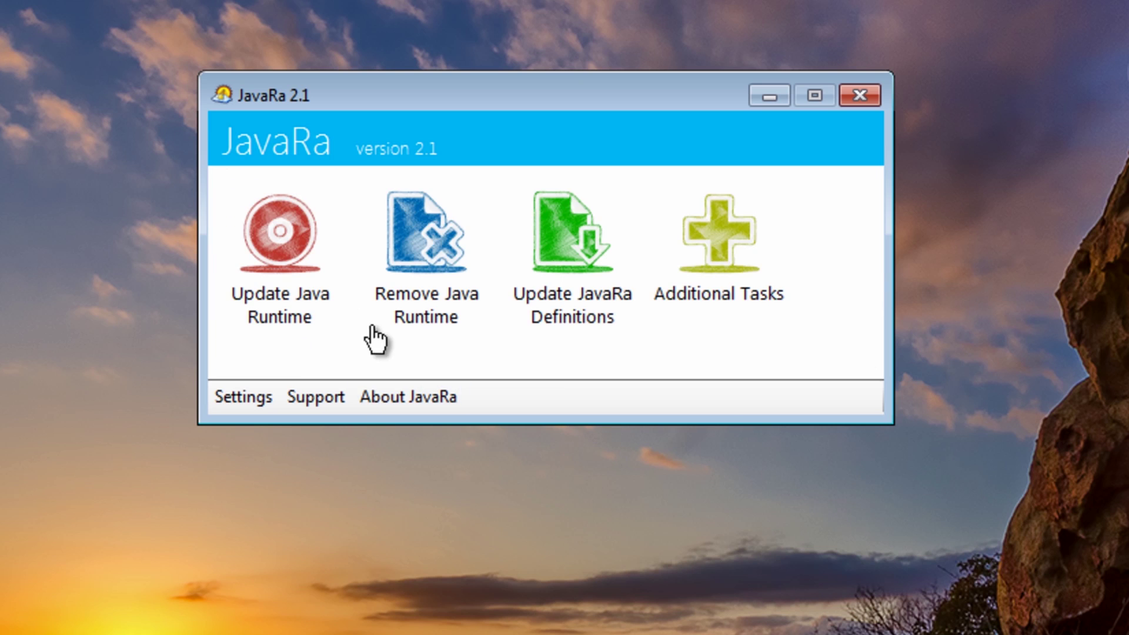
pyautogui.click(251, 398)
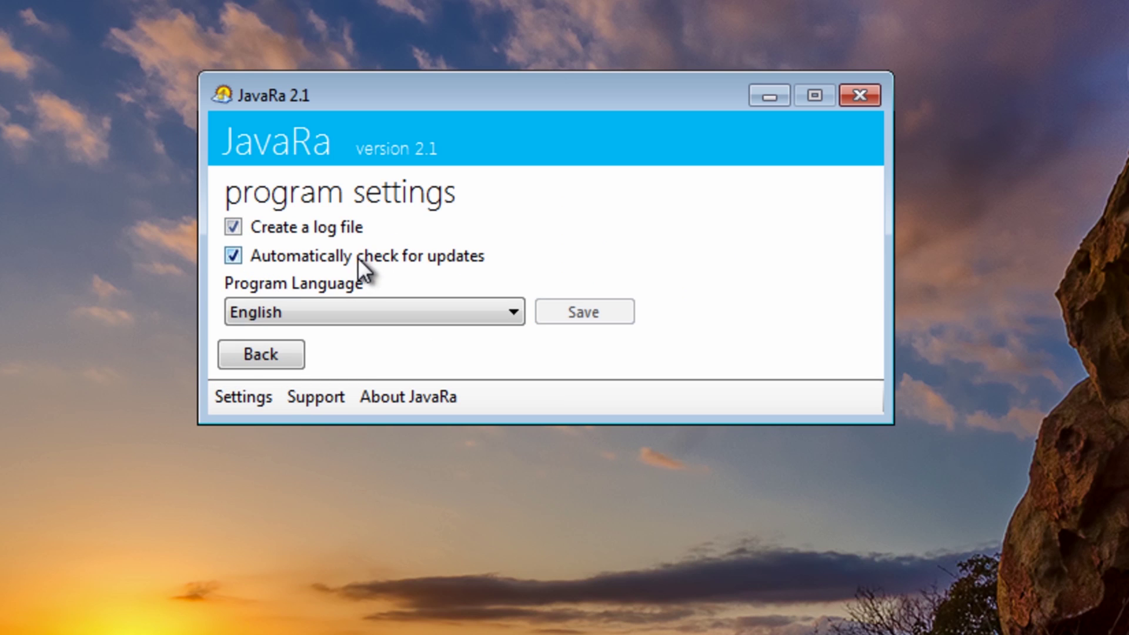
pyautogui.click(362, 315)
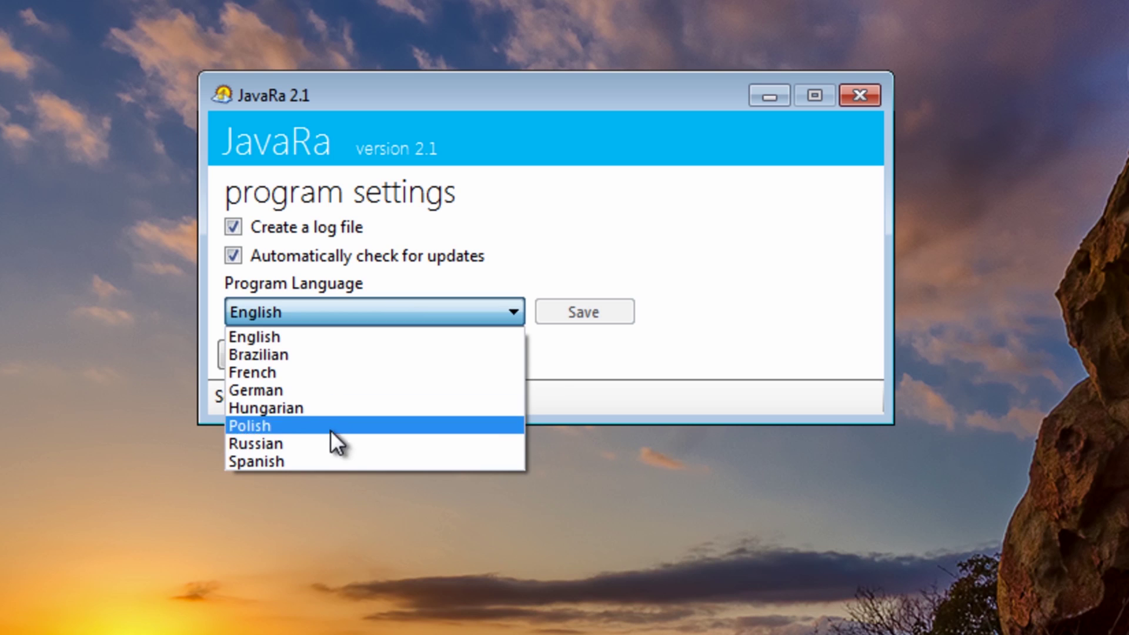
pyautogui.click(379, 337)
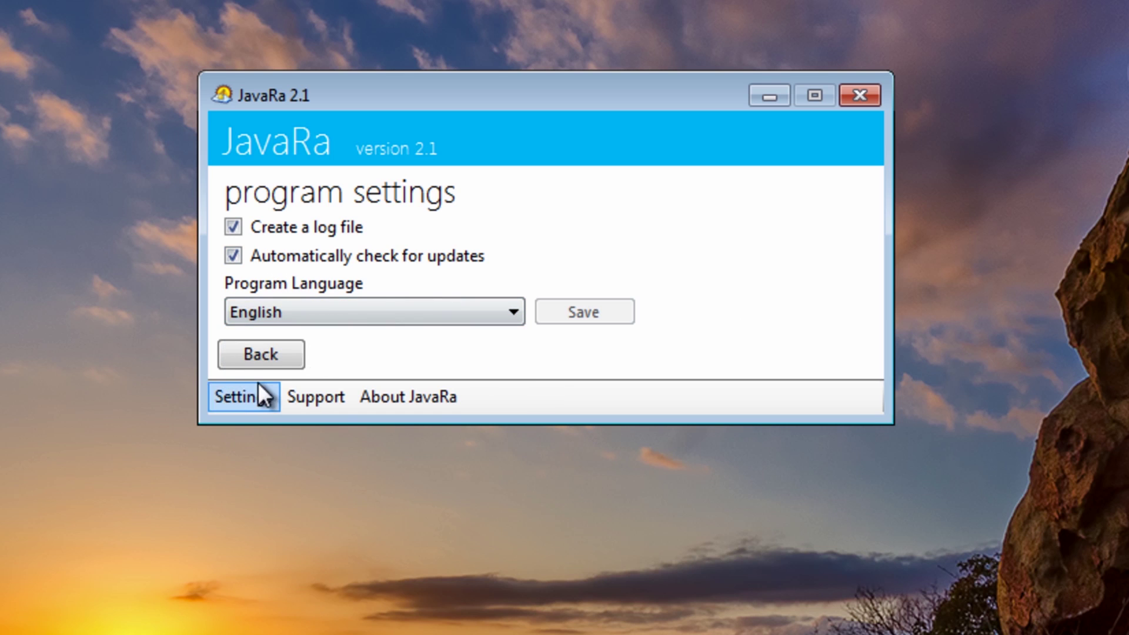
pyautogui.click(254, 355)
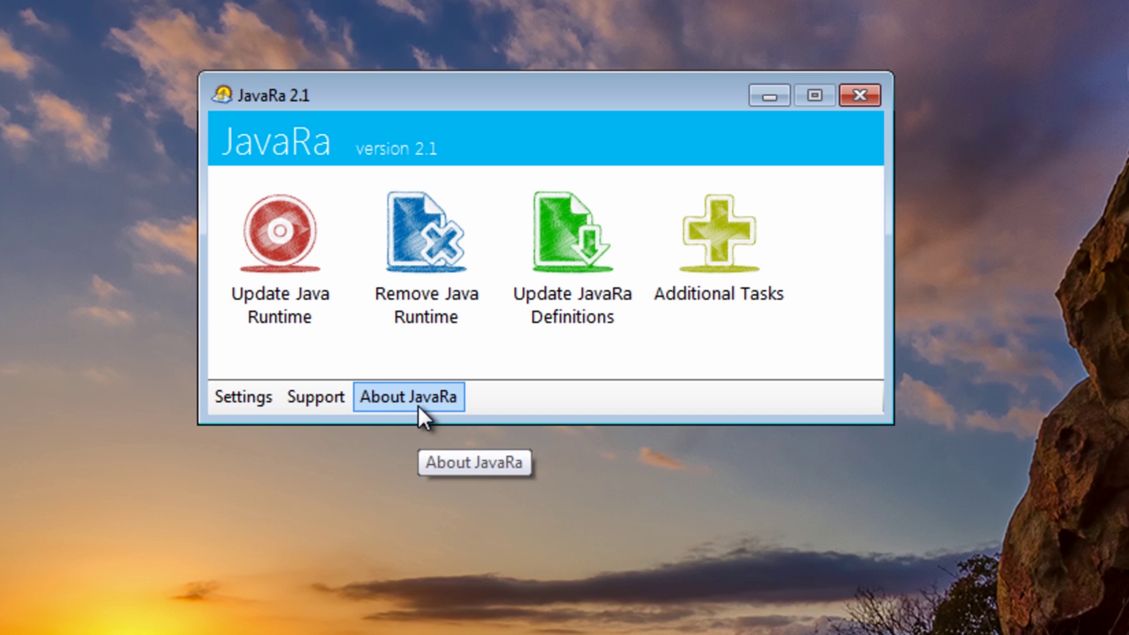
pyautogui.click(271, 241)
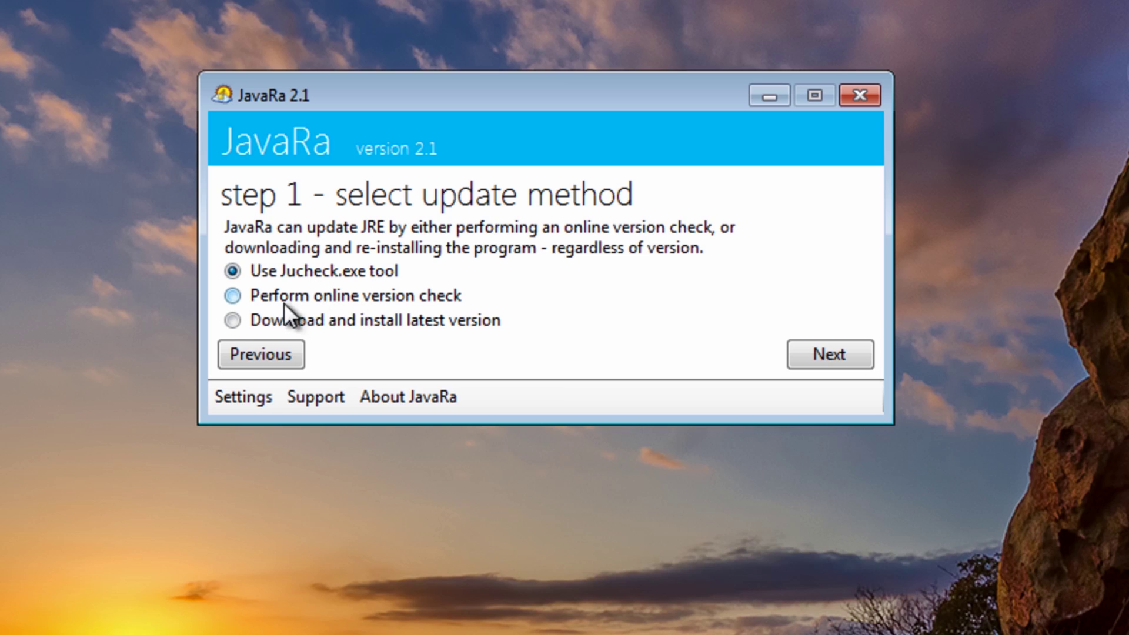
# Confirm Java Version 7 Update 15 with Oracle's online version checker, then return to JavaRa's main task list
pyautogui.click(230, 295)
pyautogui.click(832, 355)
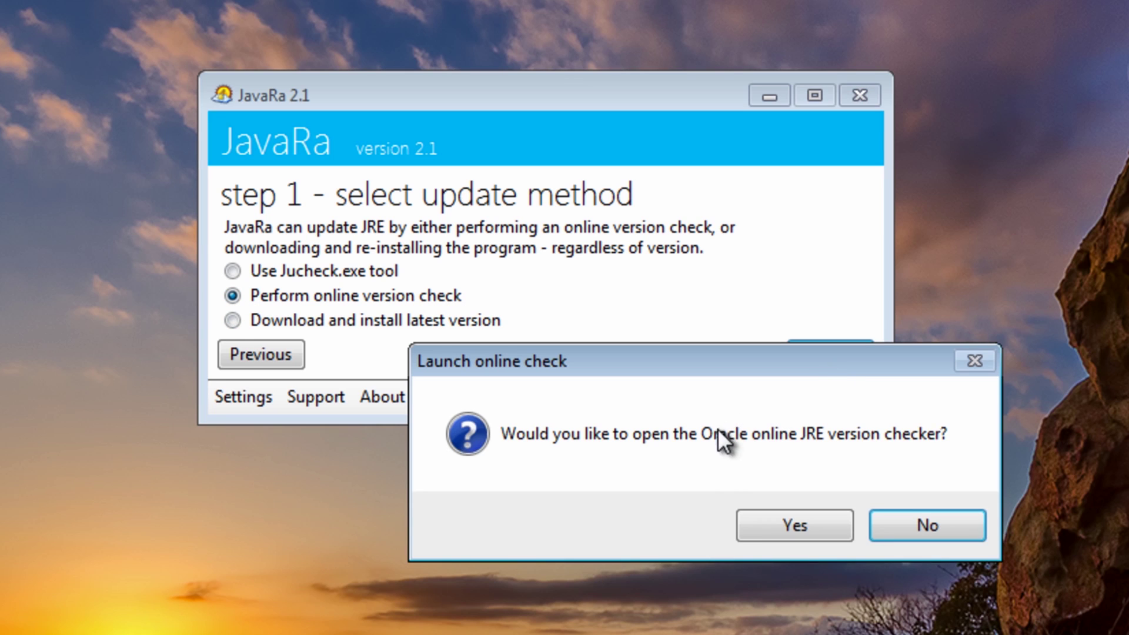
pyautogui.click(771, 536)
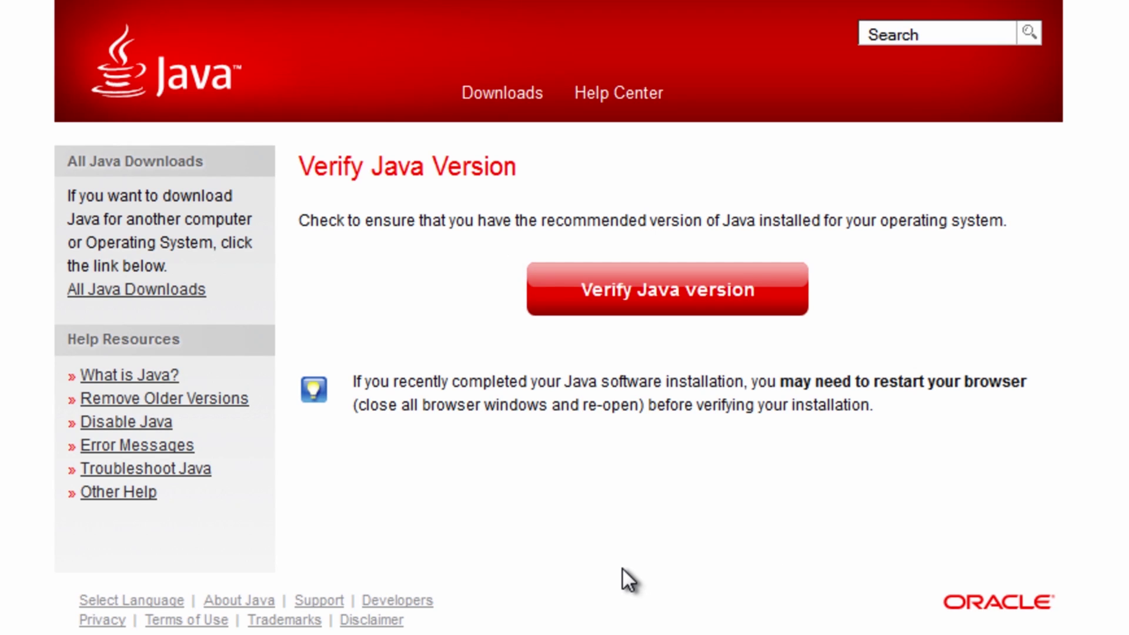
pyautogui.click(645, 312)
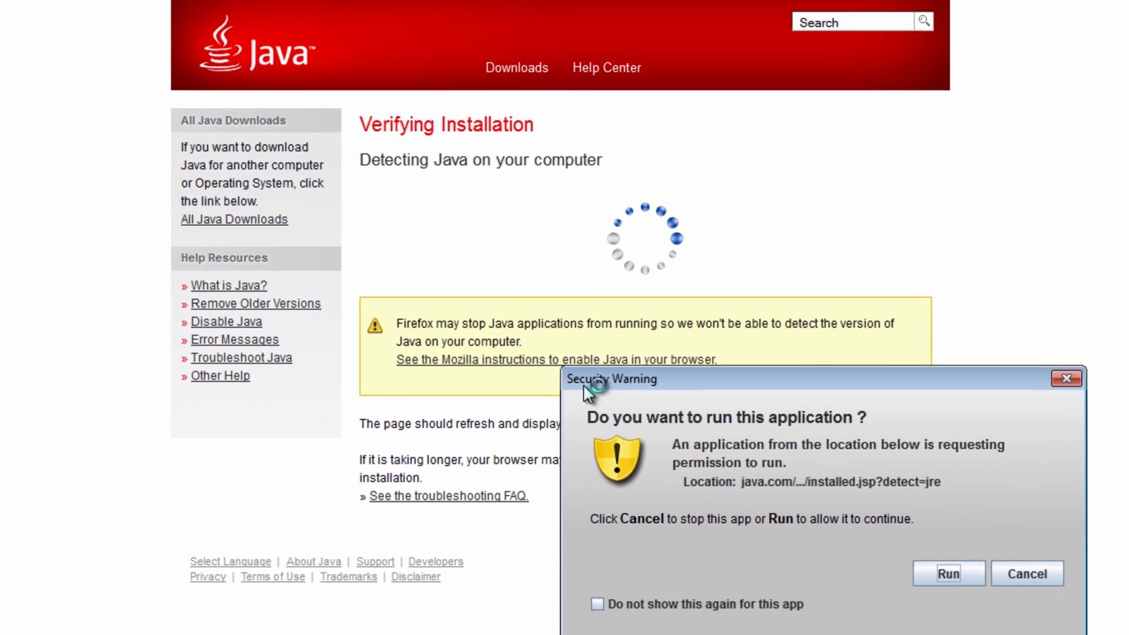
pyautogui.click(946, 578)
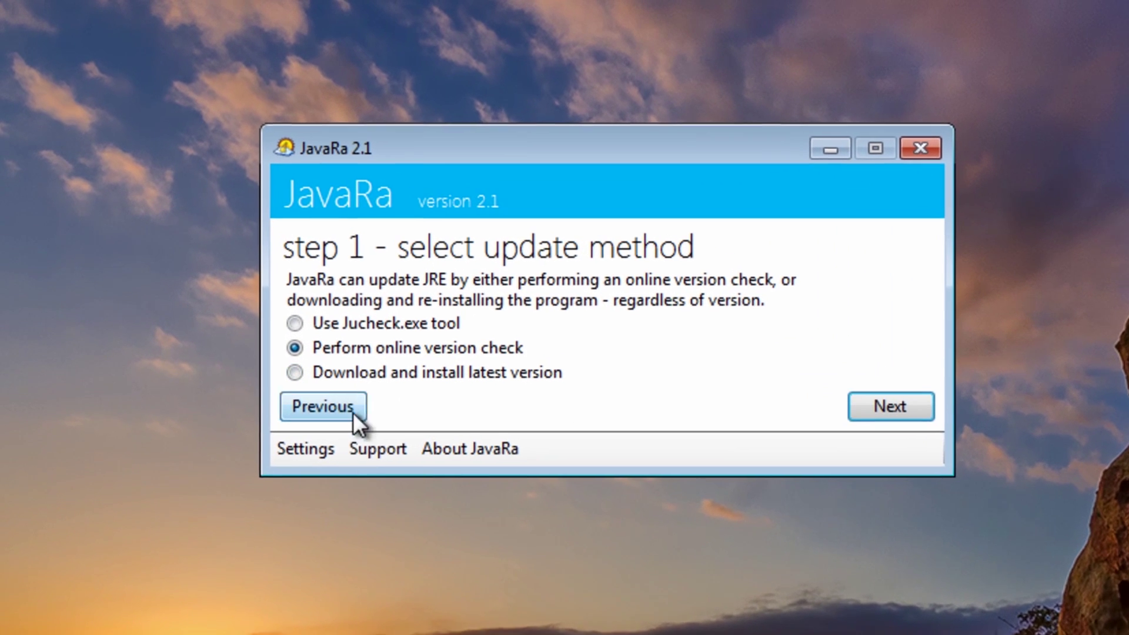
pyautogui.click(330, 403)
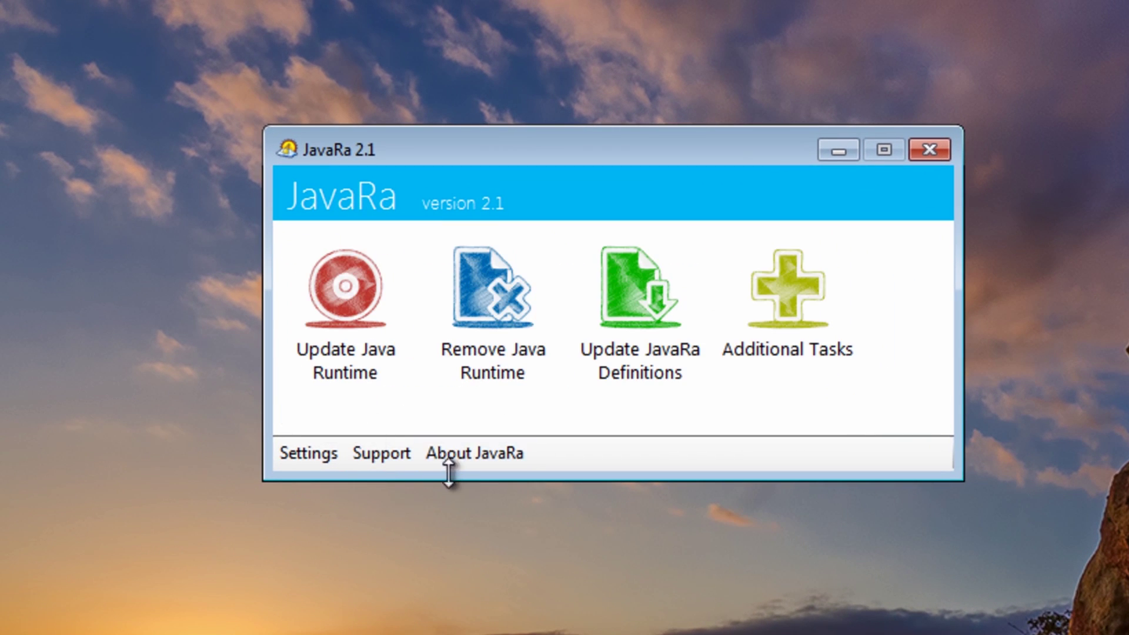
# Uninstall Java Runtime Environment 7 with its built-in uninstaller and advance to the removal routine step
pyautogui.click(497, 294)
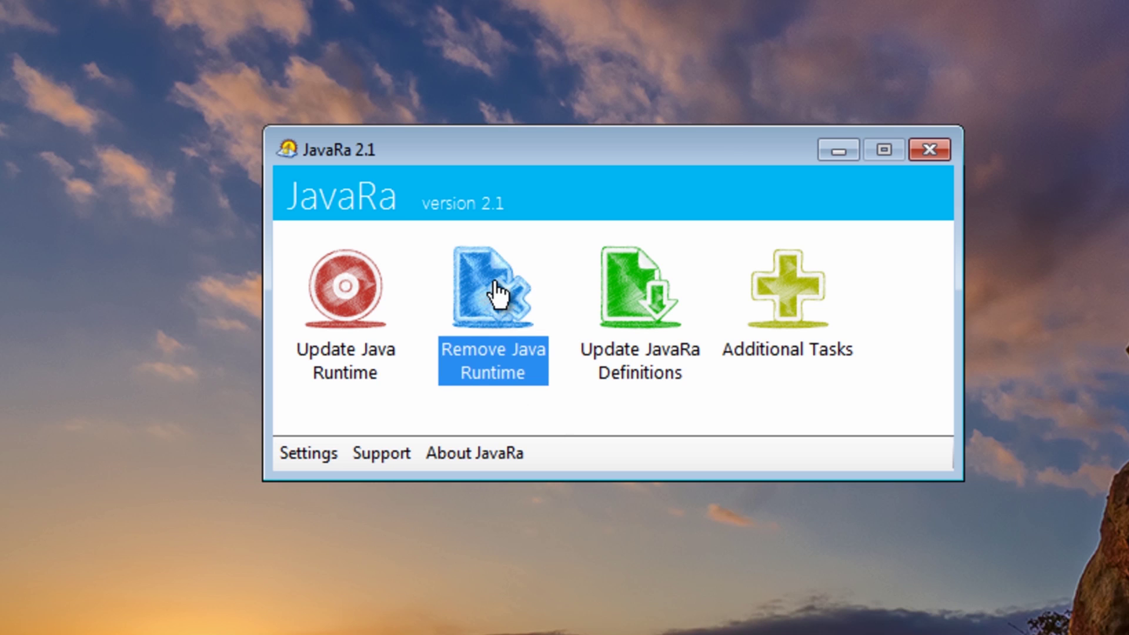
pyautogui.click(497, 294)
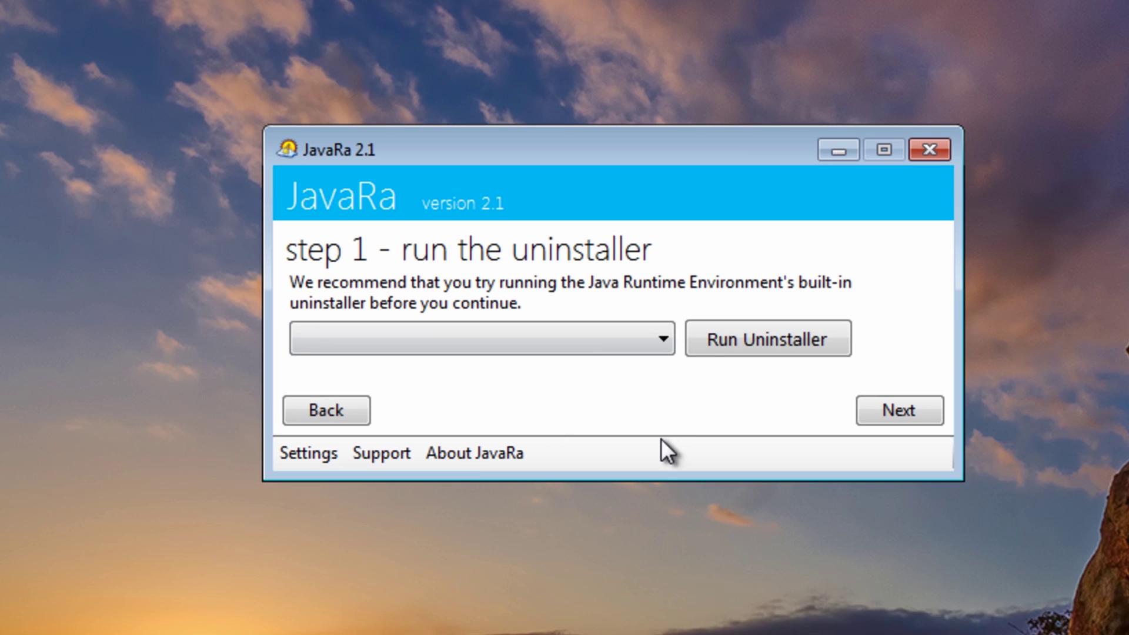
pyautogui.click(670, 339)
pyautogui.click(626, 369)
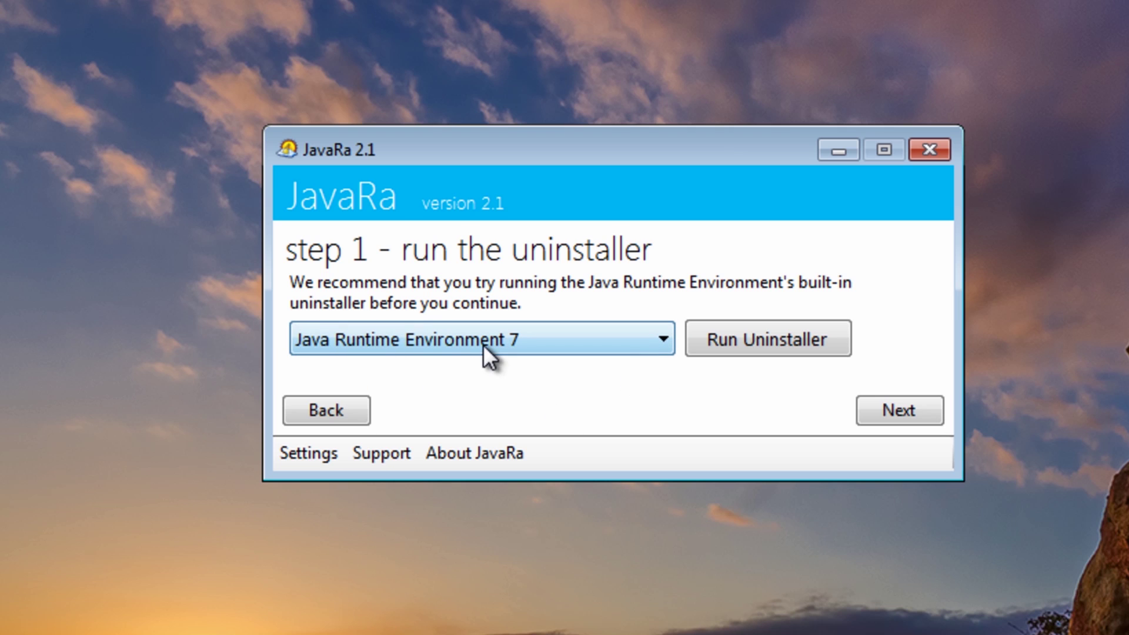
pyautogui.click(700, 339)
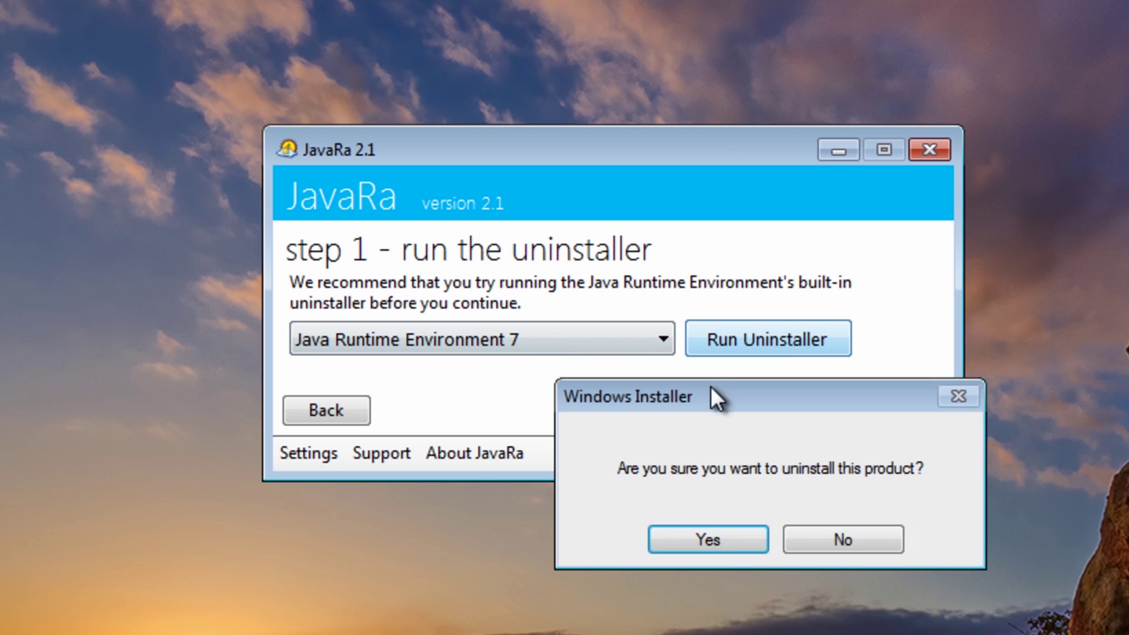
pyautogui.click(697, 540)
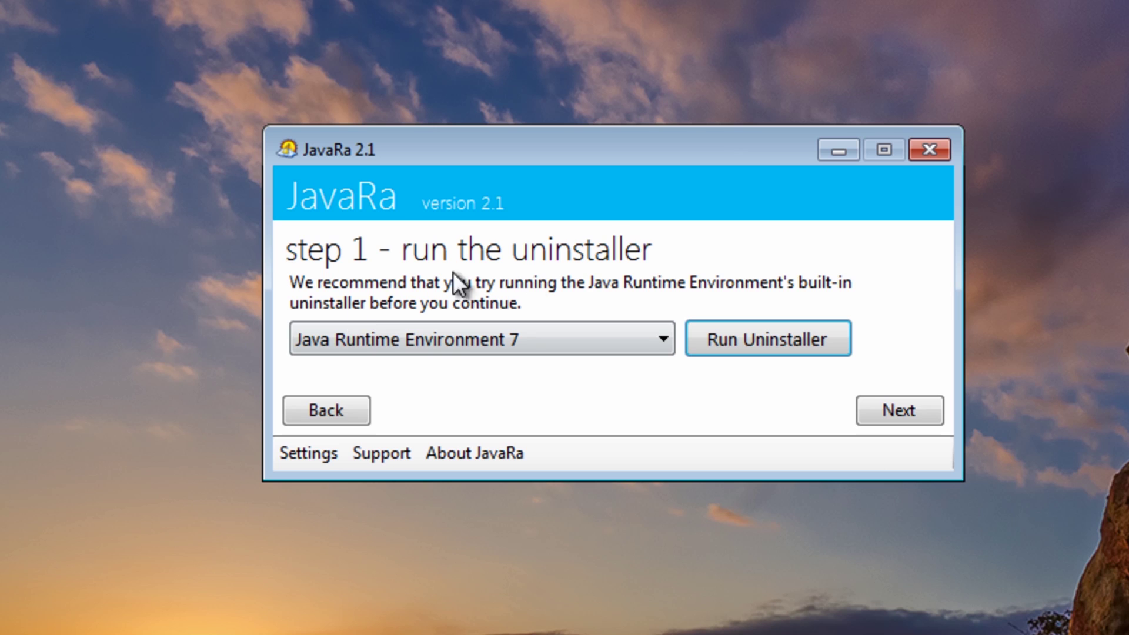
pyautogui.click(909, 408)
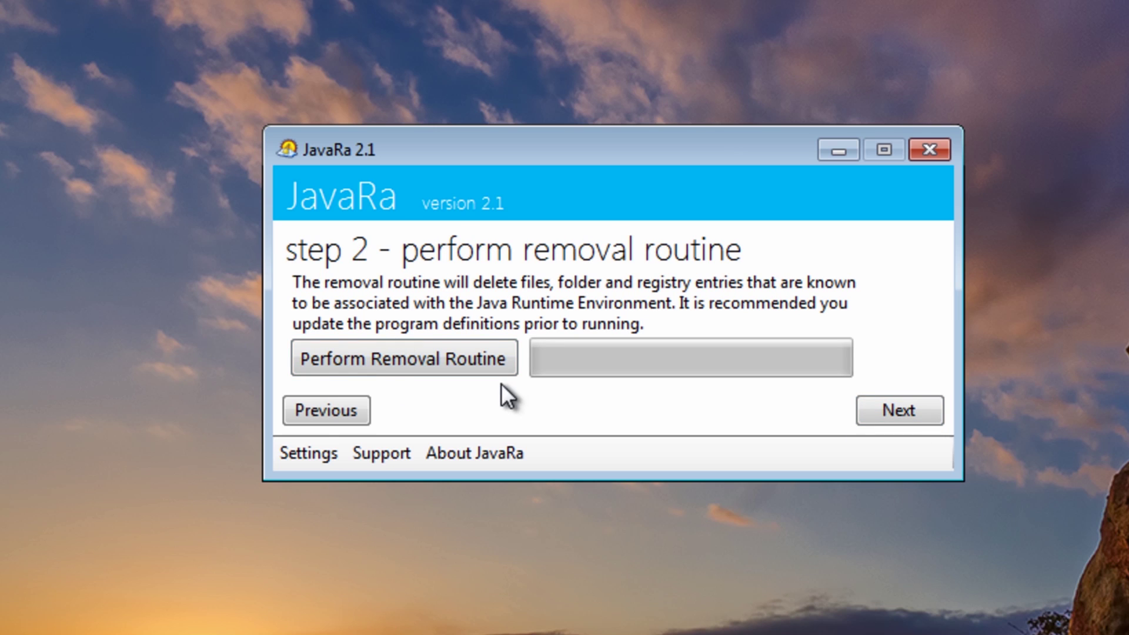
# Run the removal routine to delete leftover Java files and registry entries, then advance to step 3
pyautogui.click(456, 362)
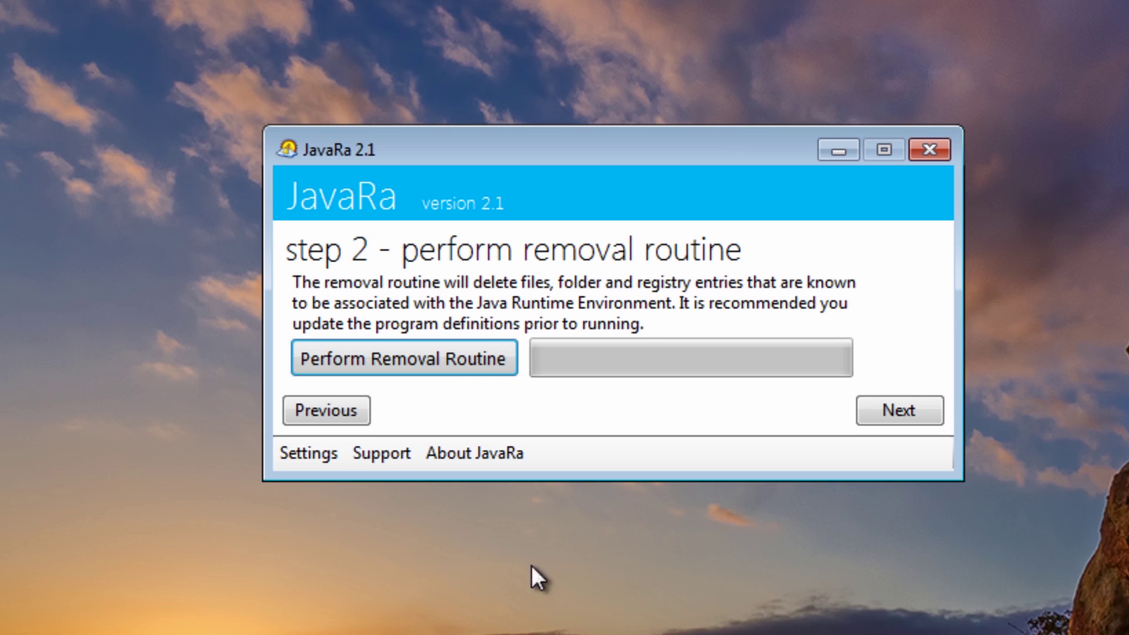
pyautogui.click(978, 576)
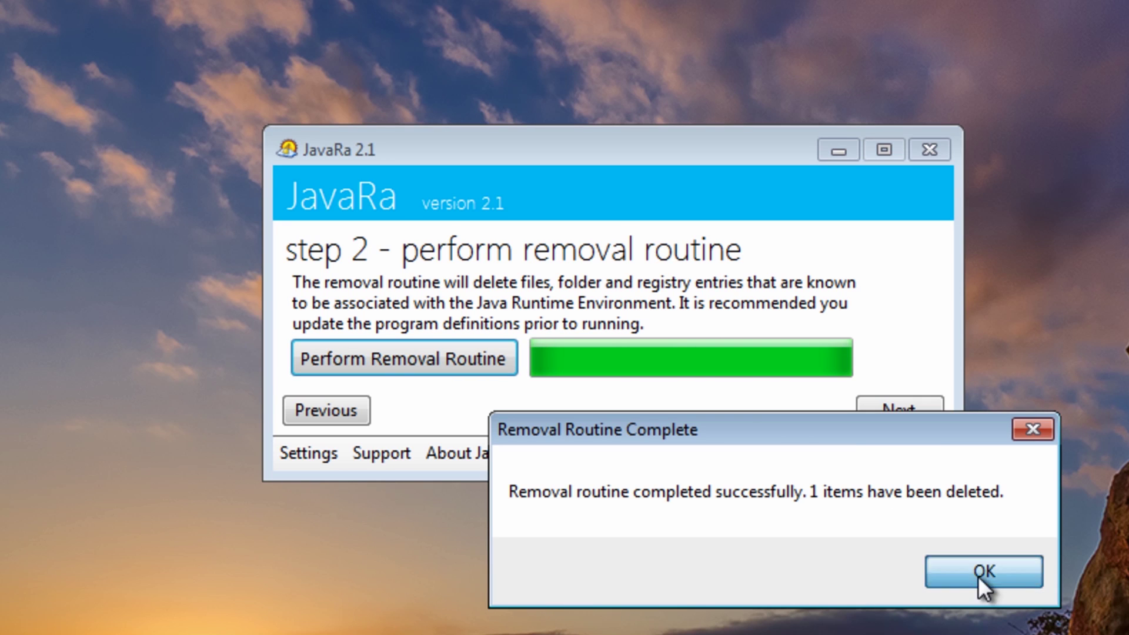
pyautogui.click(898, 412)
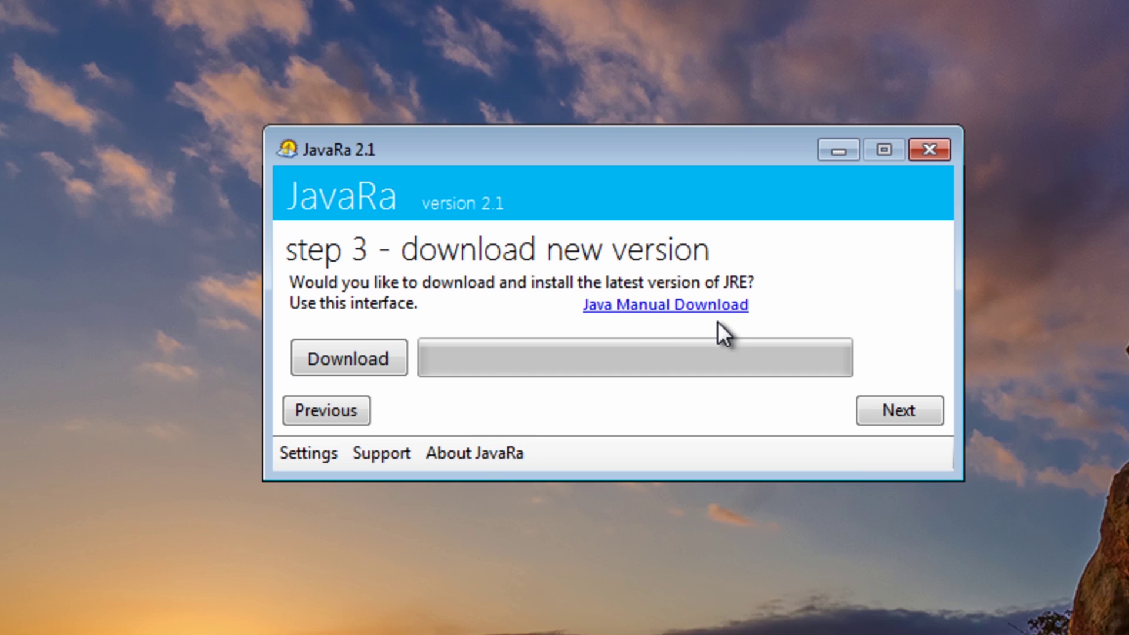
# Download the latest Windows Offline Java installer through manual download and launch Java Setup
pyautogui.click(701, 306)
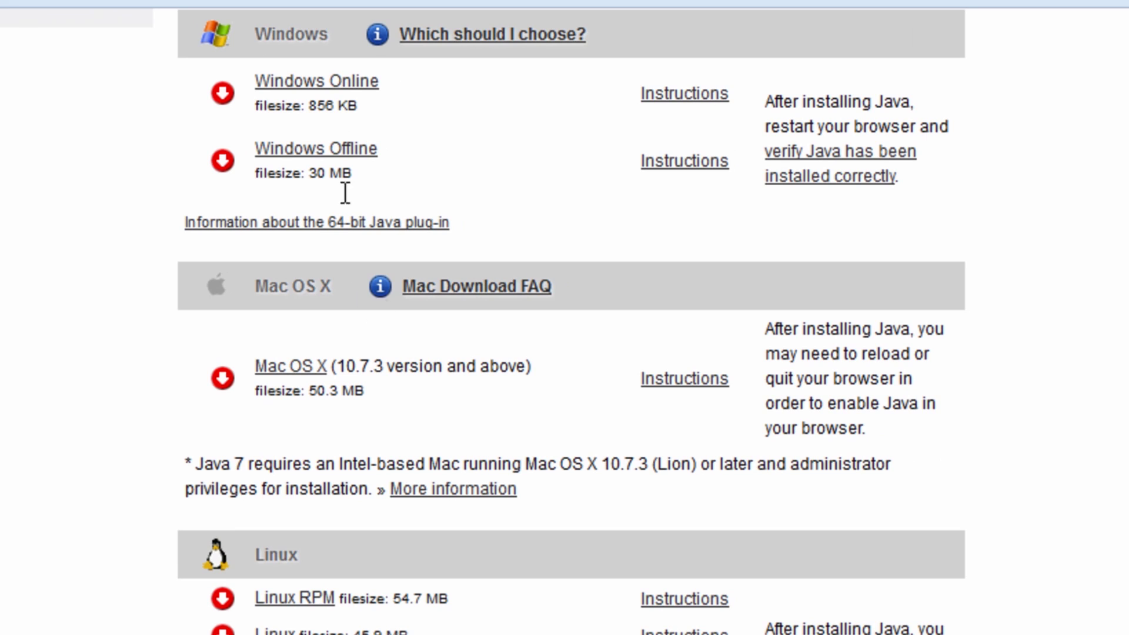
pyautogui.click(315, 156)
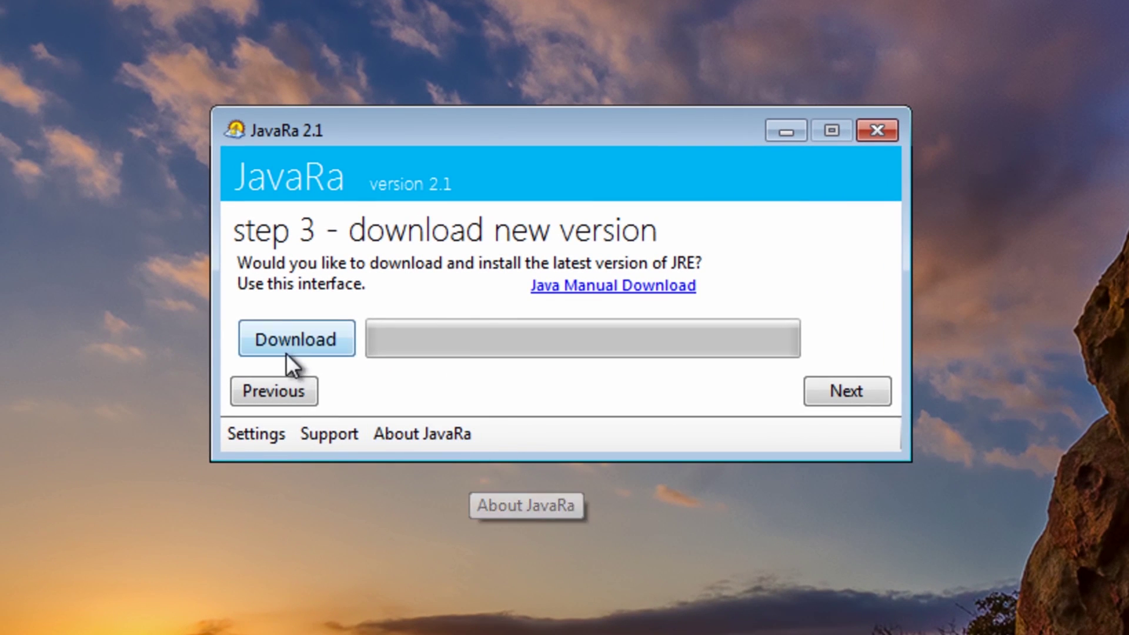
pyautogui.click(273, 324)
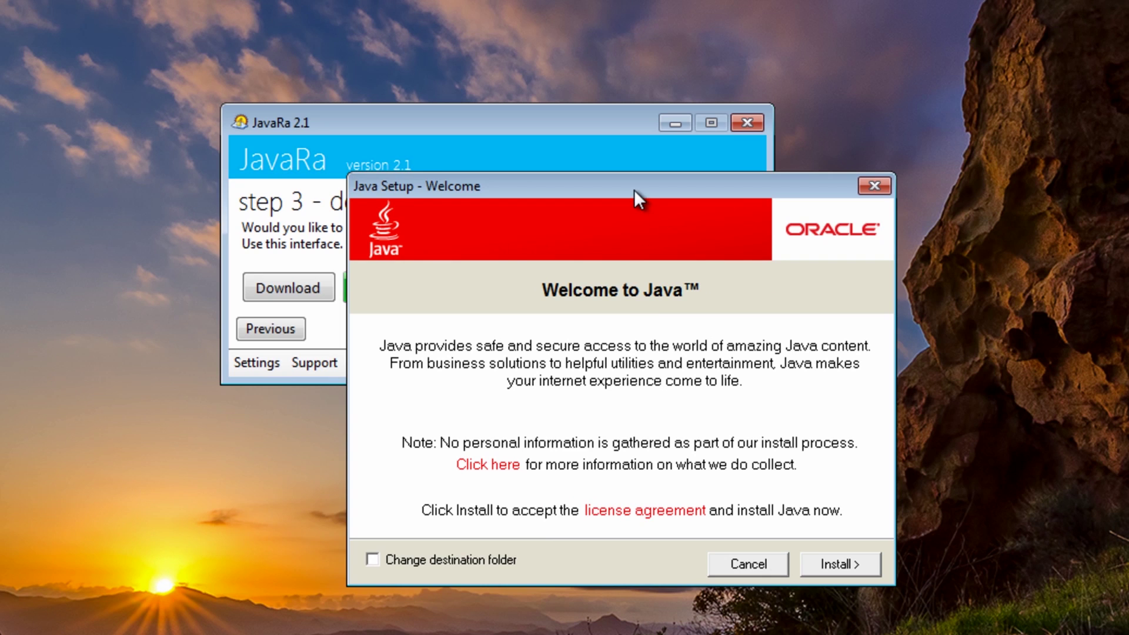
pyautogui.moveTo(633, 190); pyautogui.dragTo(496, 192)
# Install the latest Java, close the completed setup, and advance JavaRa's wizard to step 4
pyautogui.click(673, 566)
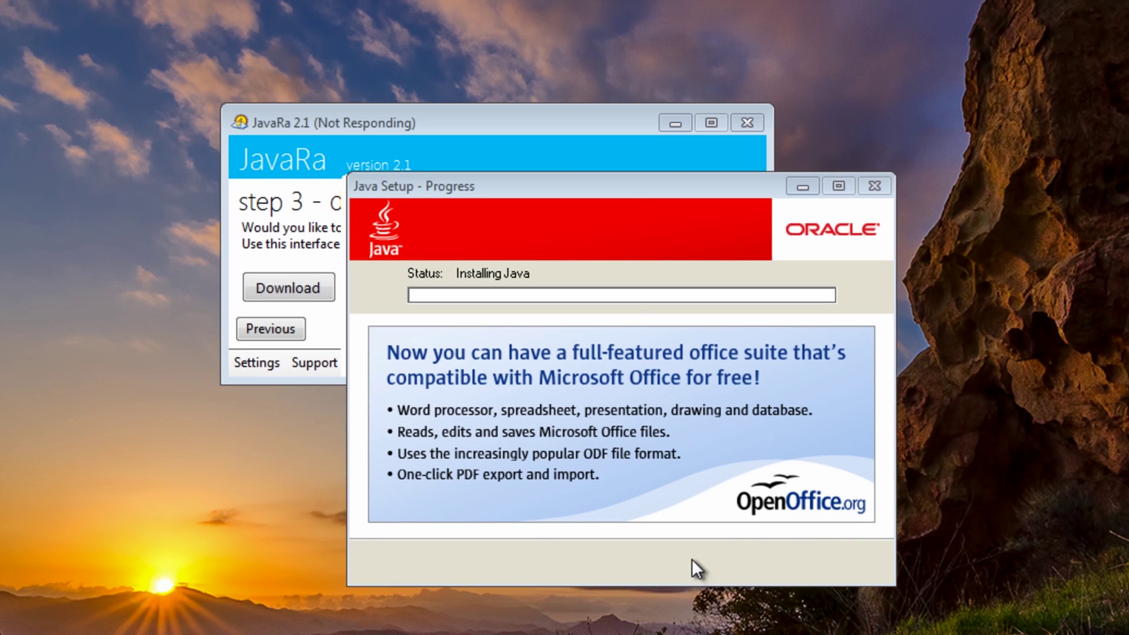
pyautogui.moveTo(630, 196); pyautogui.dragTo(492, 237)
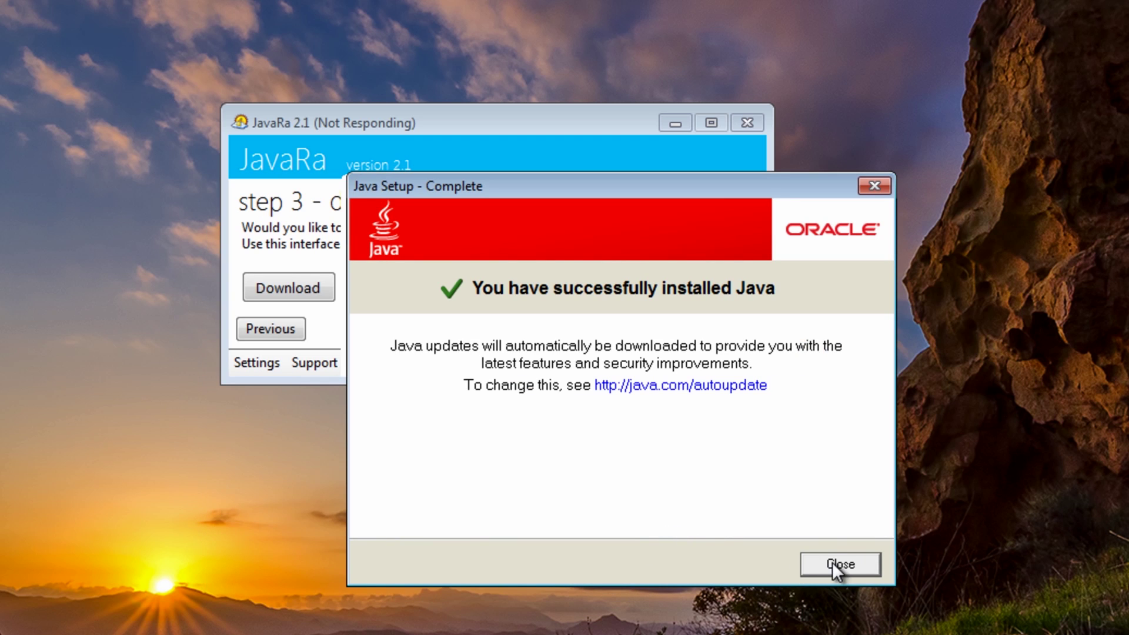
pyautogui.click(831, 563)
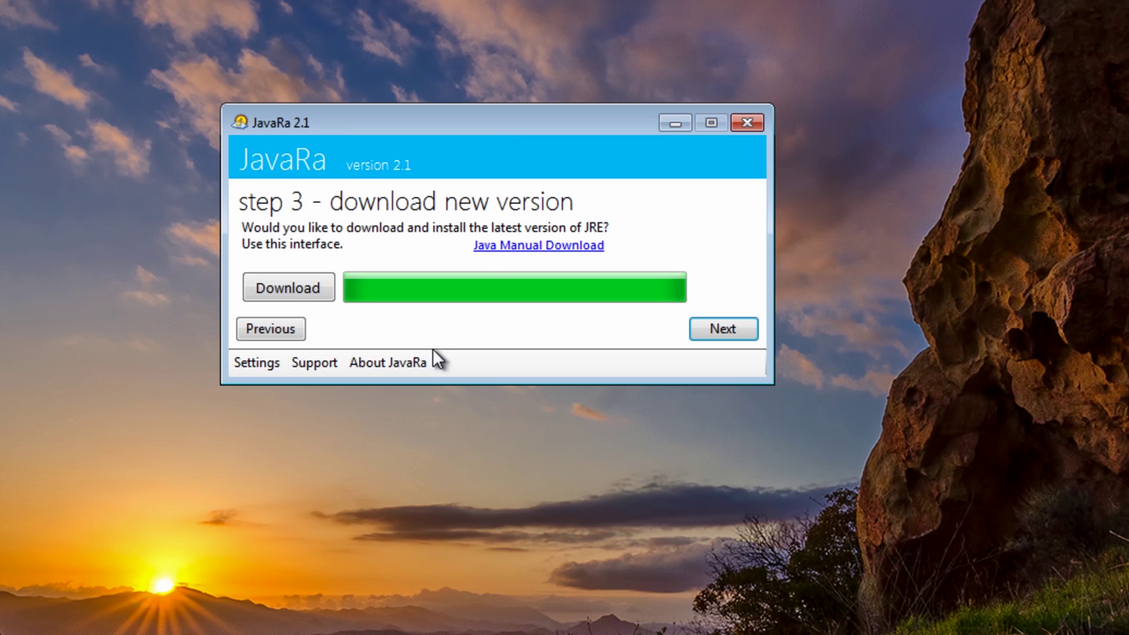
pyautogui.click(719, 332)
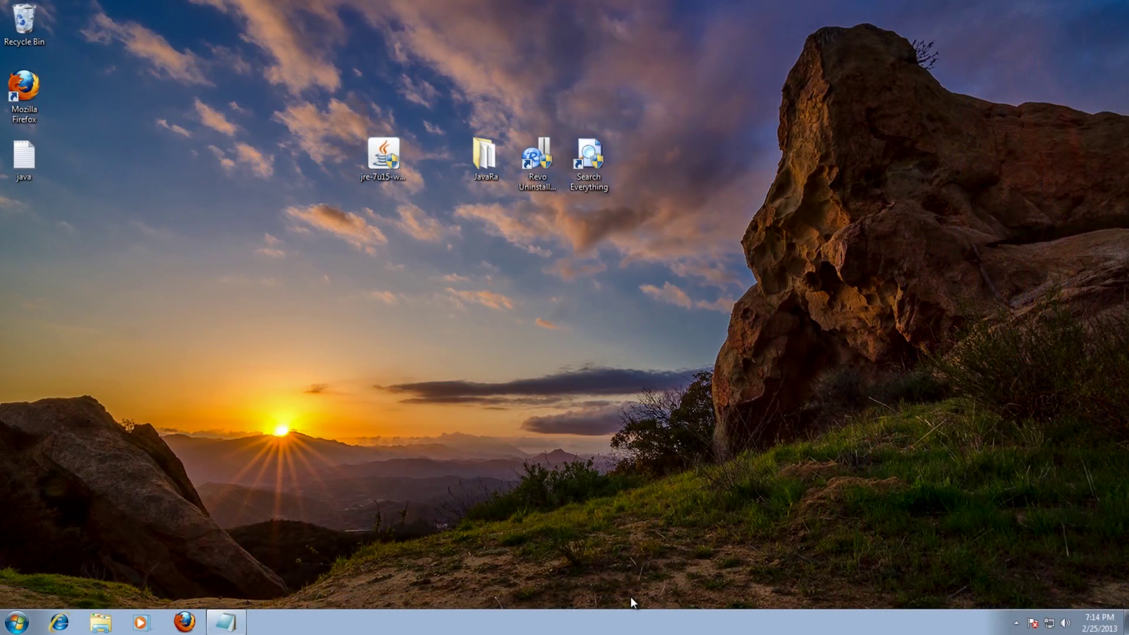
# Launch Firefox from its desktop shortcut
pyautogui.doubleClick(24, 91)
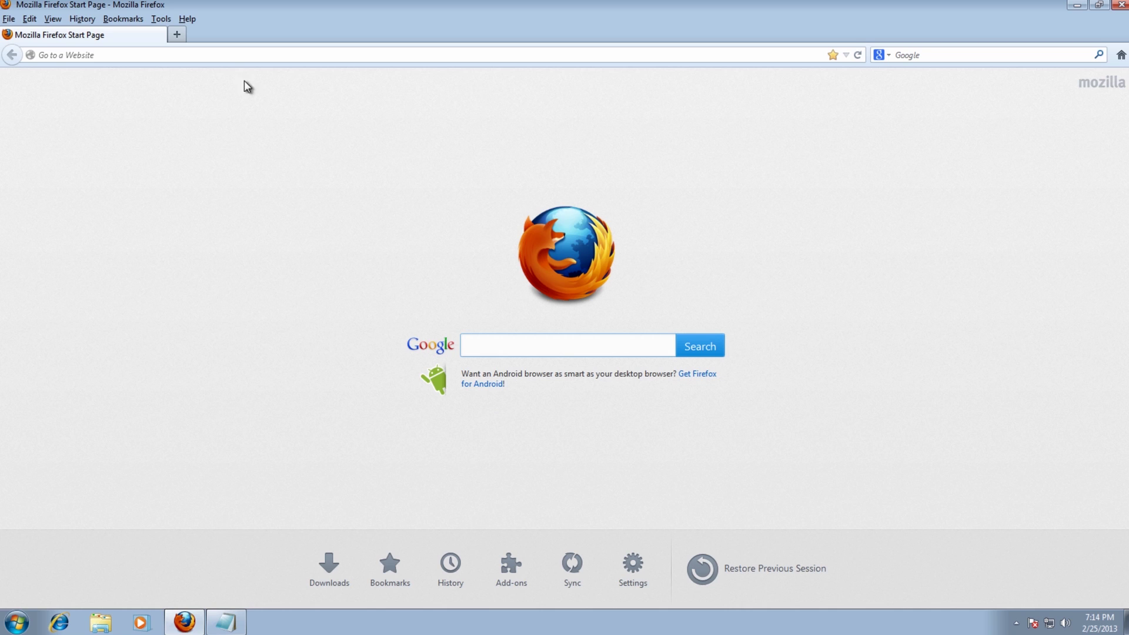
# Paste and load java.com's testjava.jsp page, then allow the Java test applet to run
pyautogui.rightClick(229, 56)
pyautogui.click(267, 124)
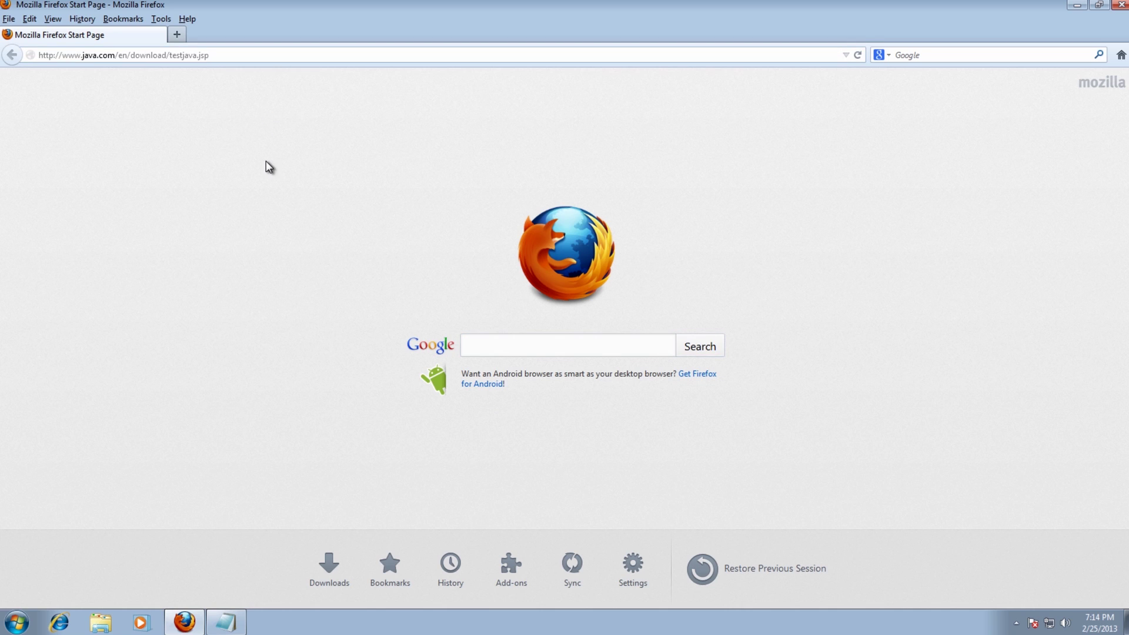
pyautogui.click(245, 54)
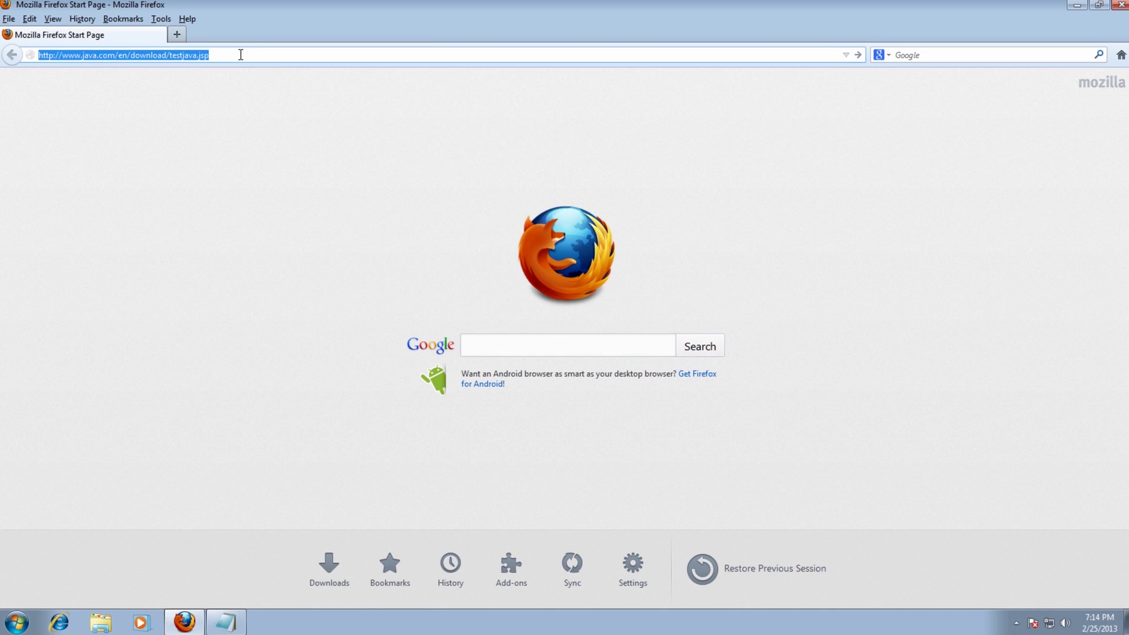
pyautogui.press('Return')
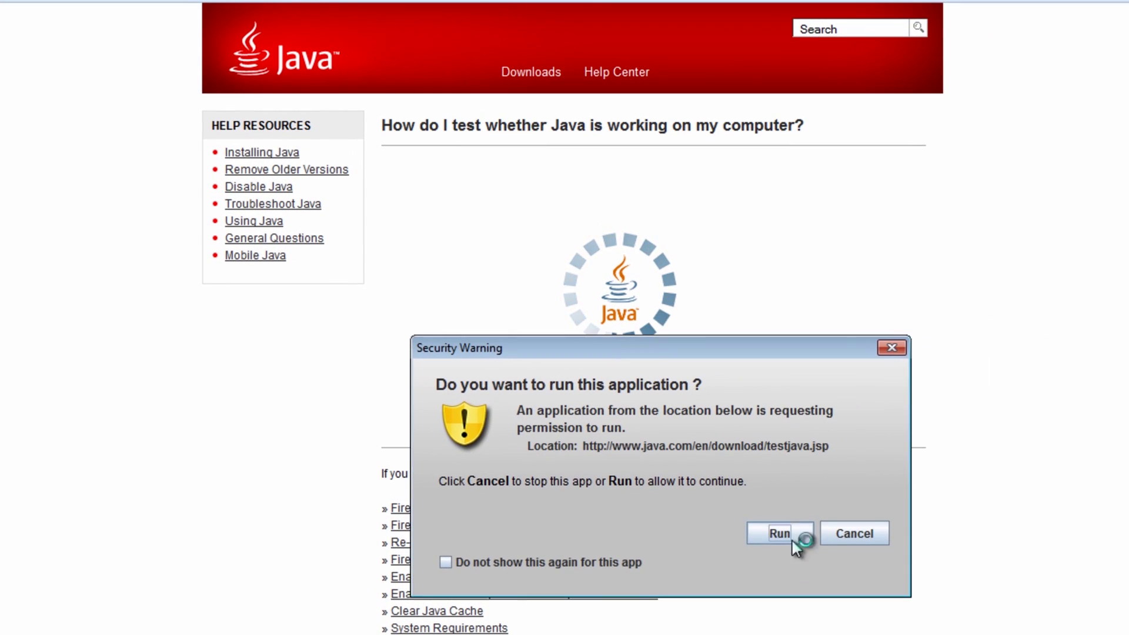
pyautogui.click(779, 535)
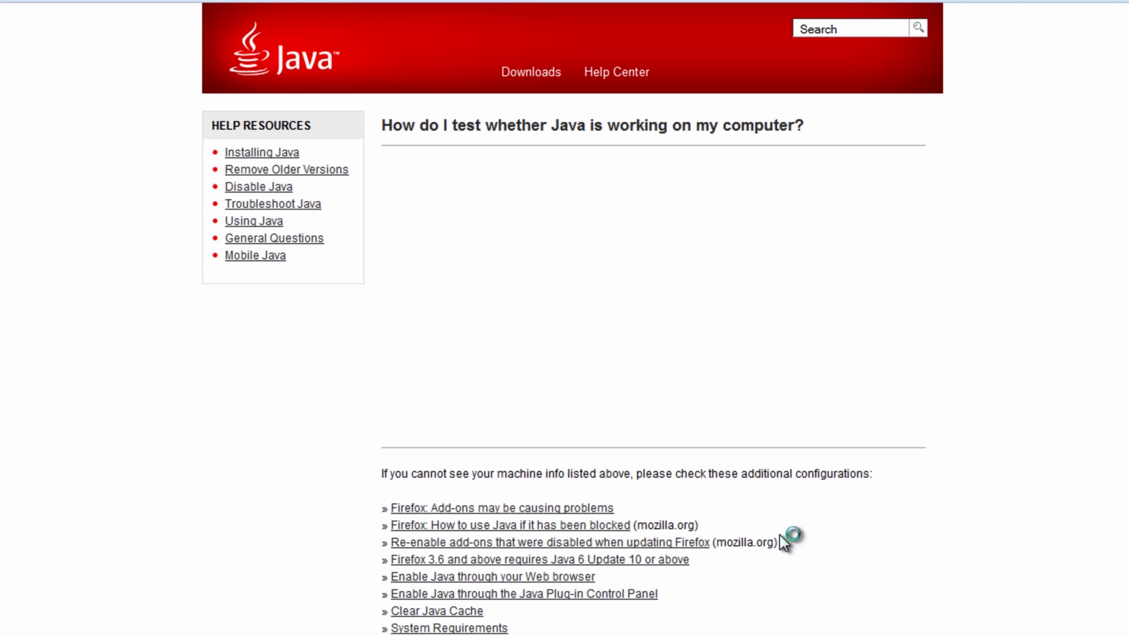